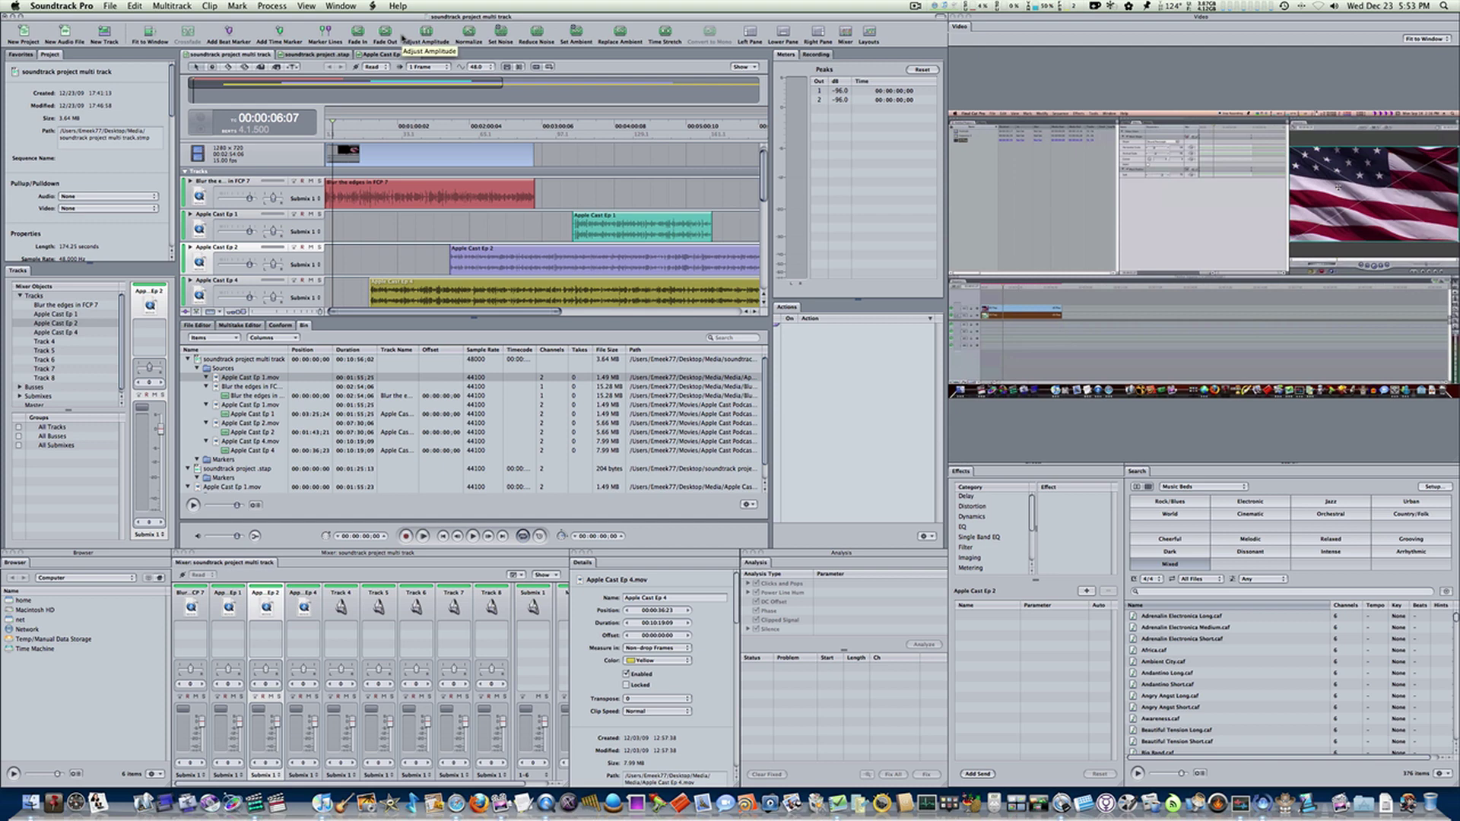
Switch the workspace to the Standard layout, then bring the Layouts submenu up again.
{"action": "left_click", "coordinate": [331, 6]}
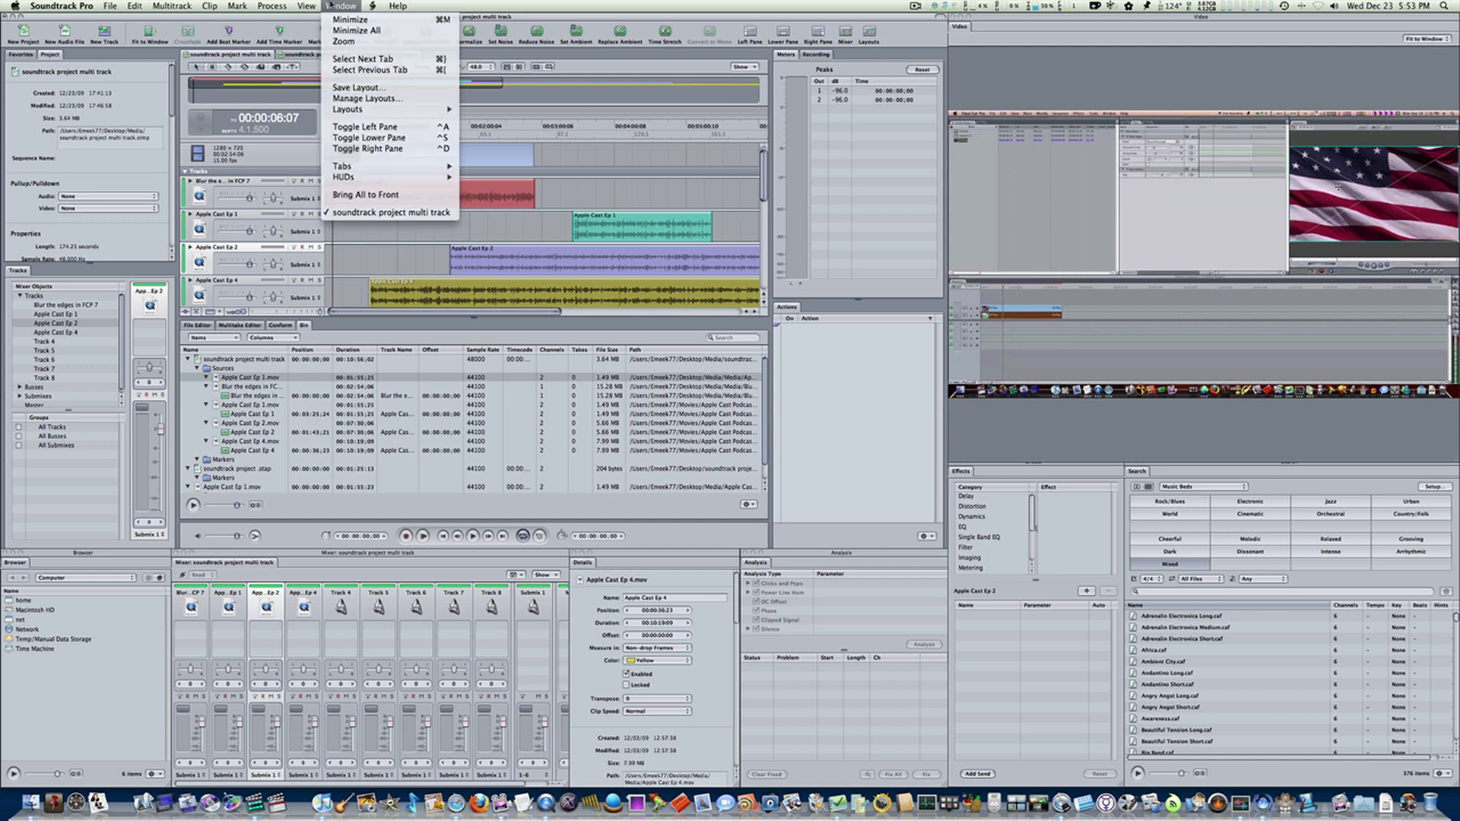
{"action": "mouse_move", "coordinate": [364, 111]}
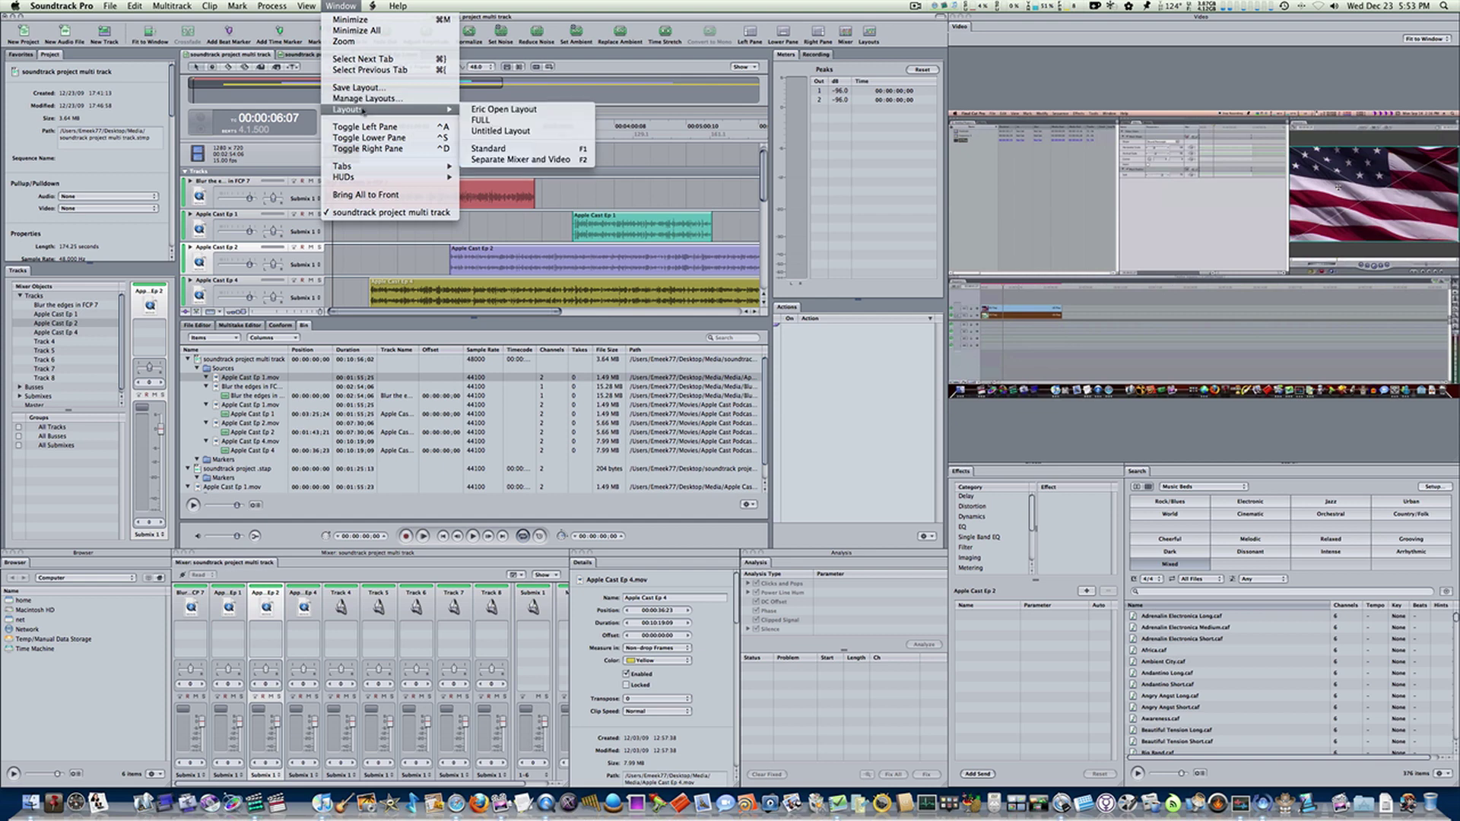
{"action": "left_click", "coordinate": [511, 149]}
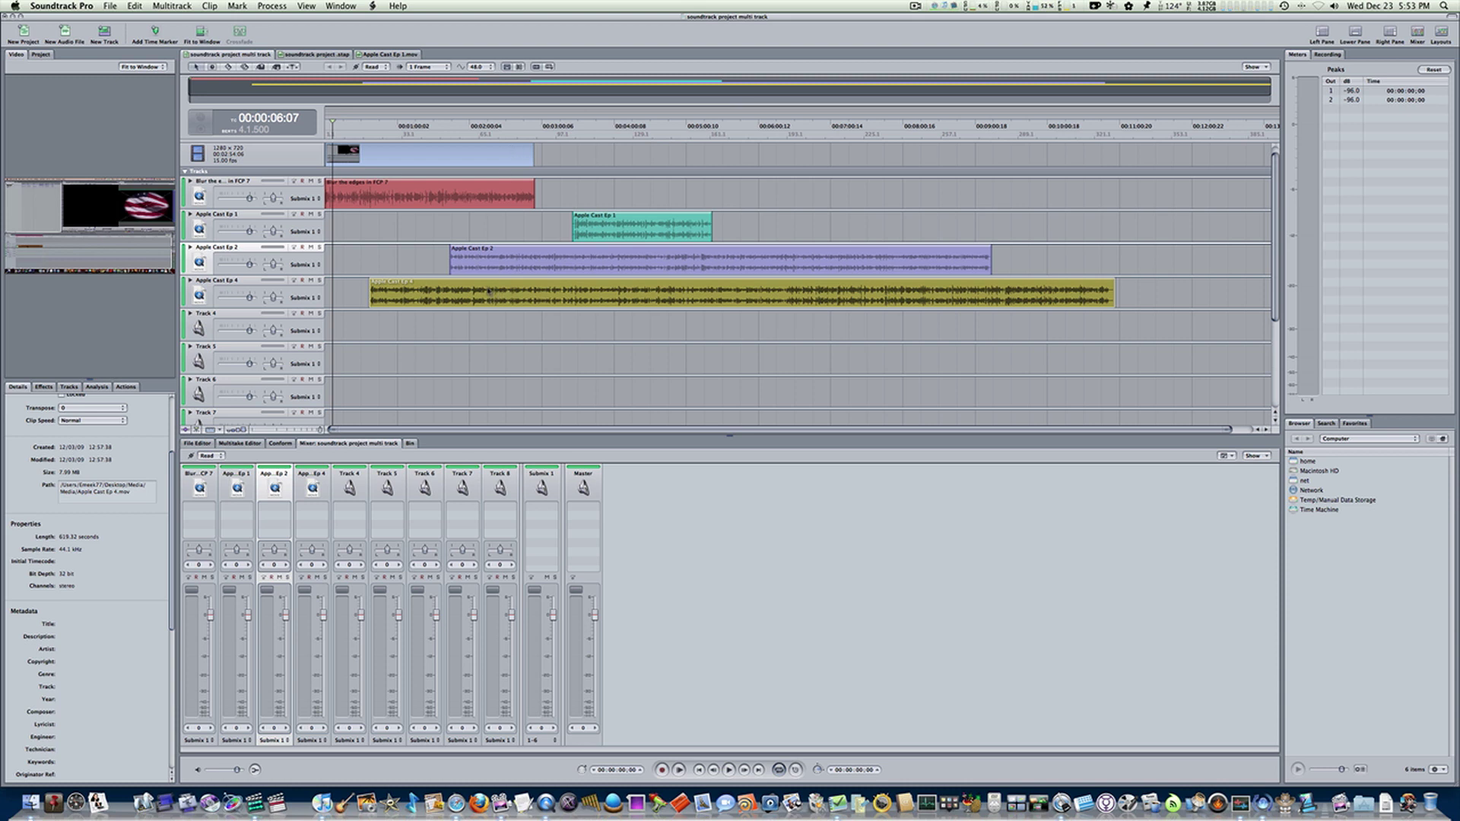
{"action": "left_click", "coordinate": [340, 6]}
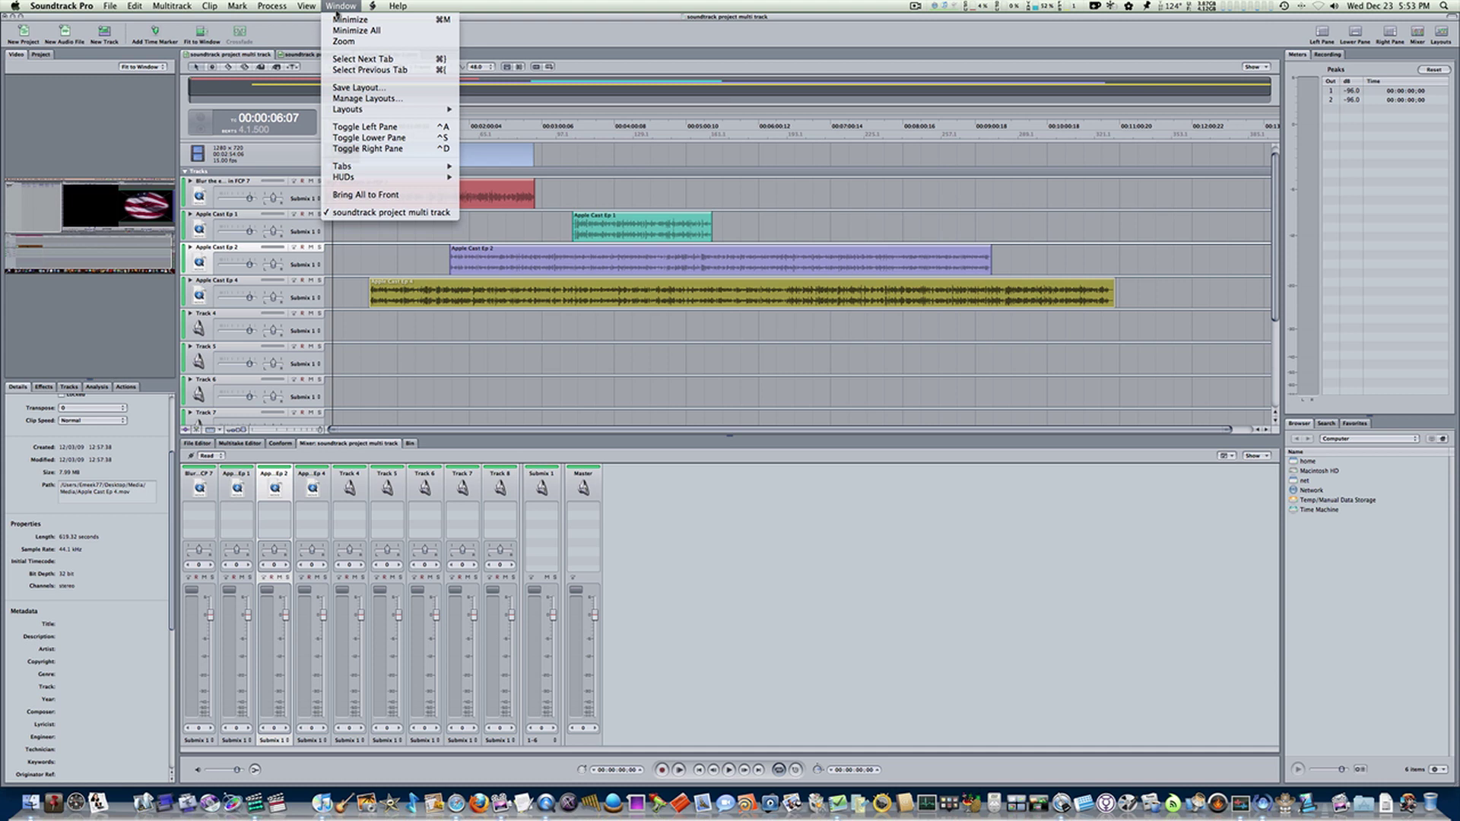
{"action": "mouse_move", "coordinate": [352, 114]}
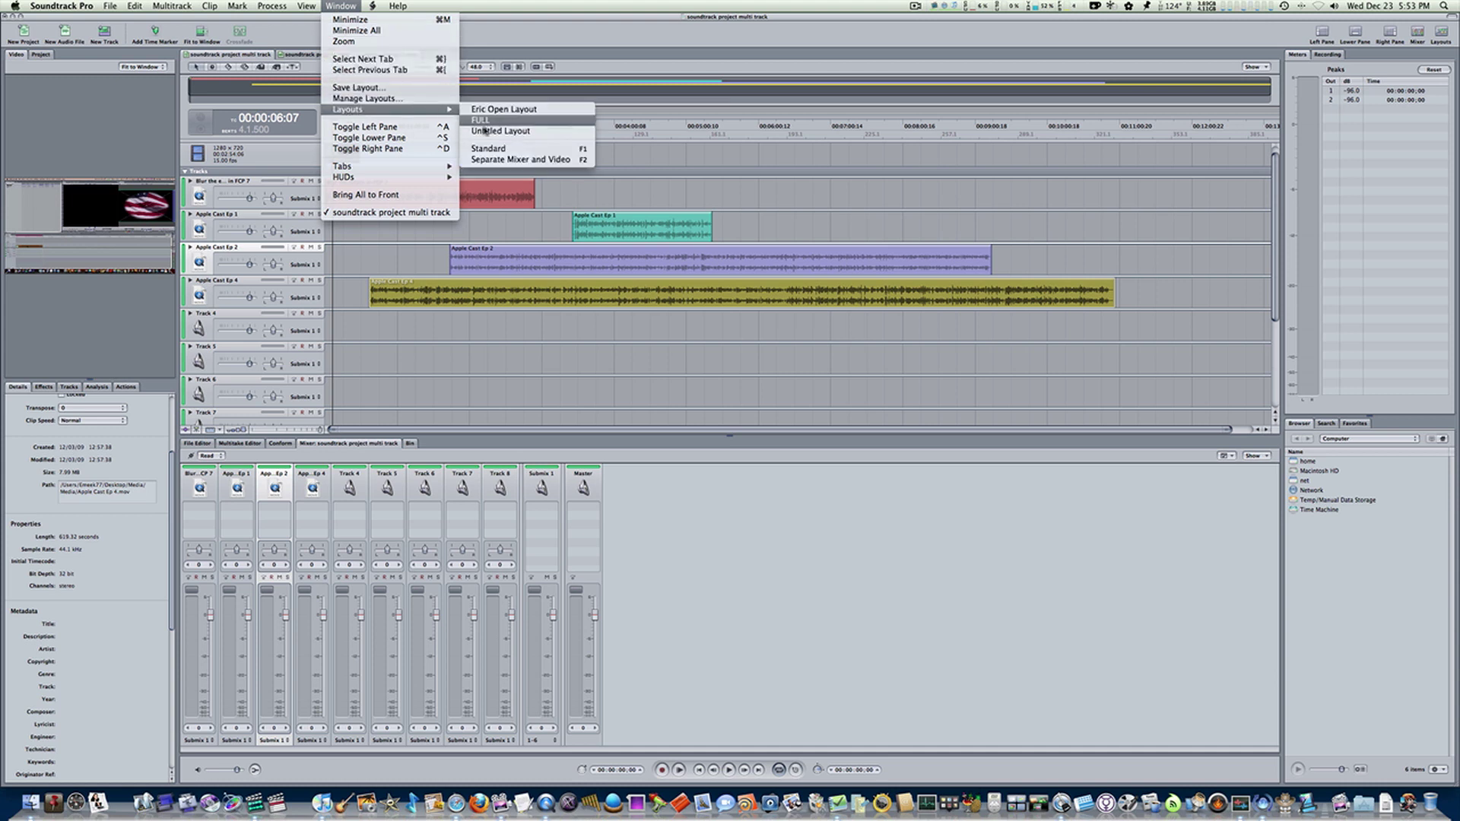
{"action": "left_click", "coordinate": [493, 161]}
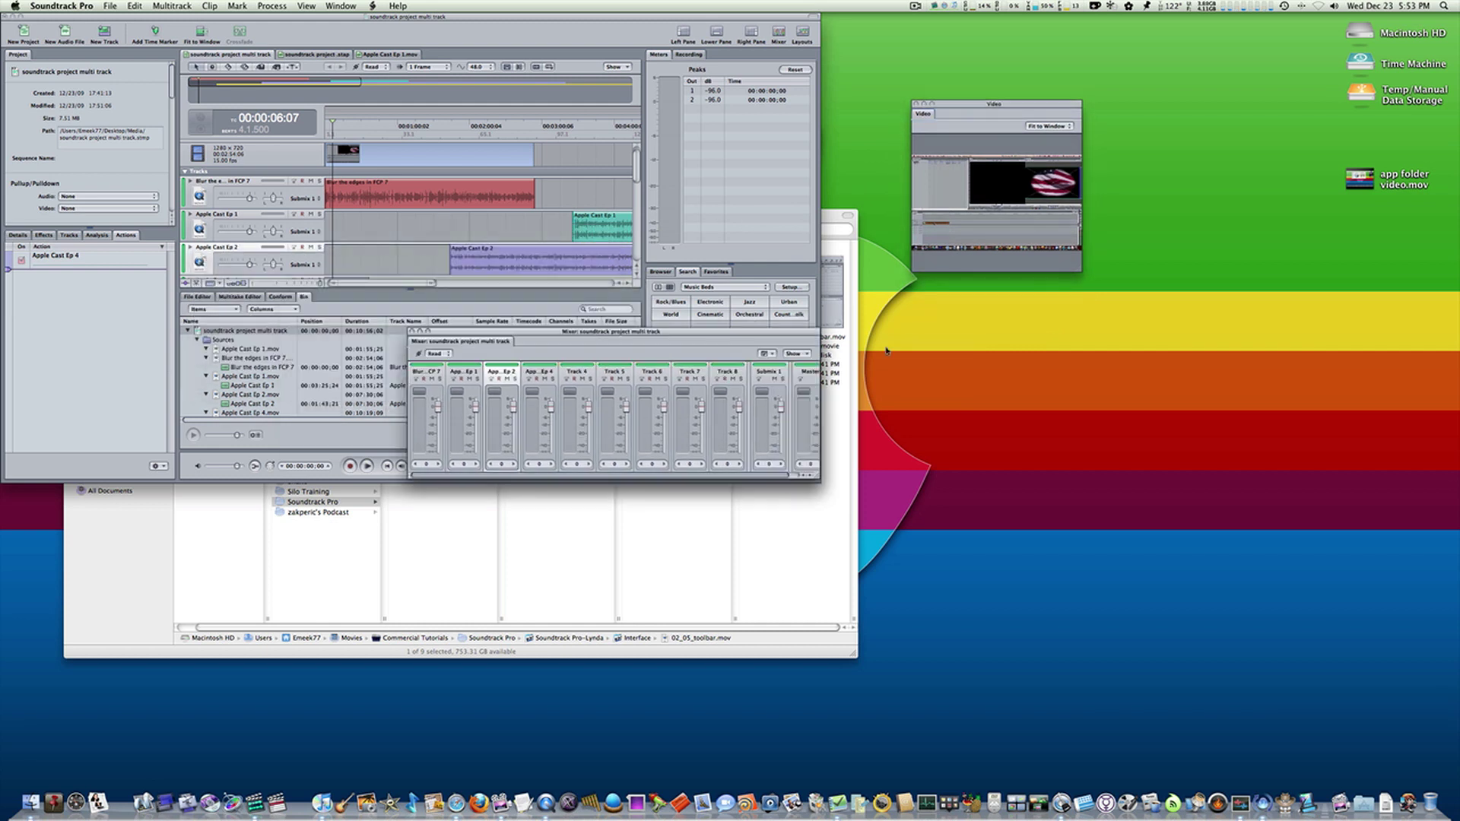
{"action": "left_click", "coordinate": [341, 6]}
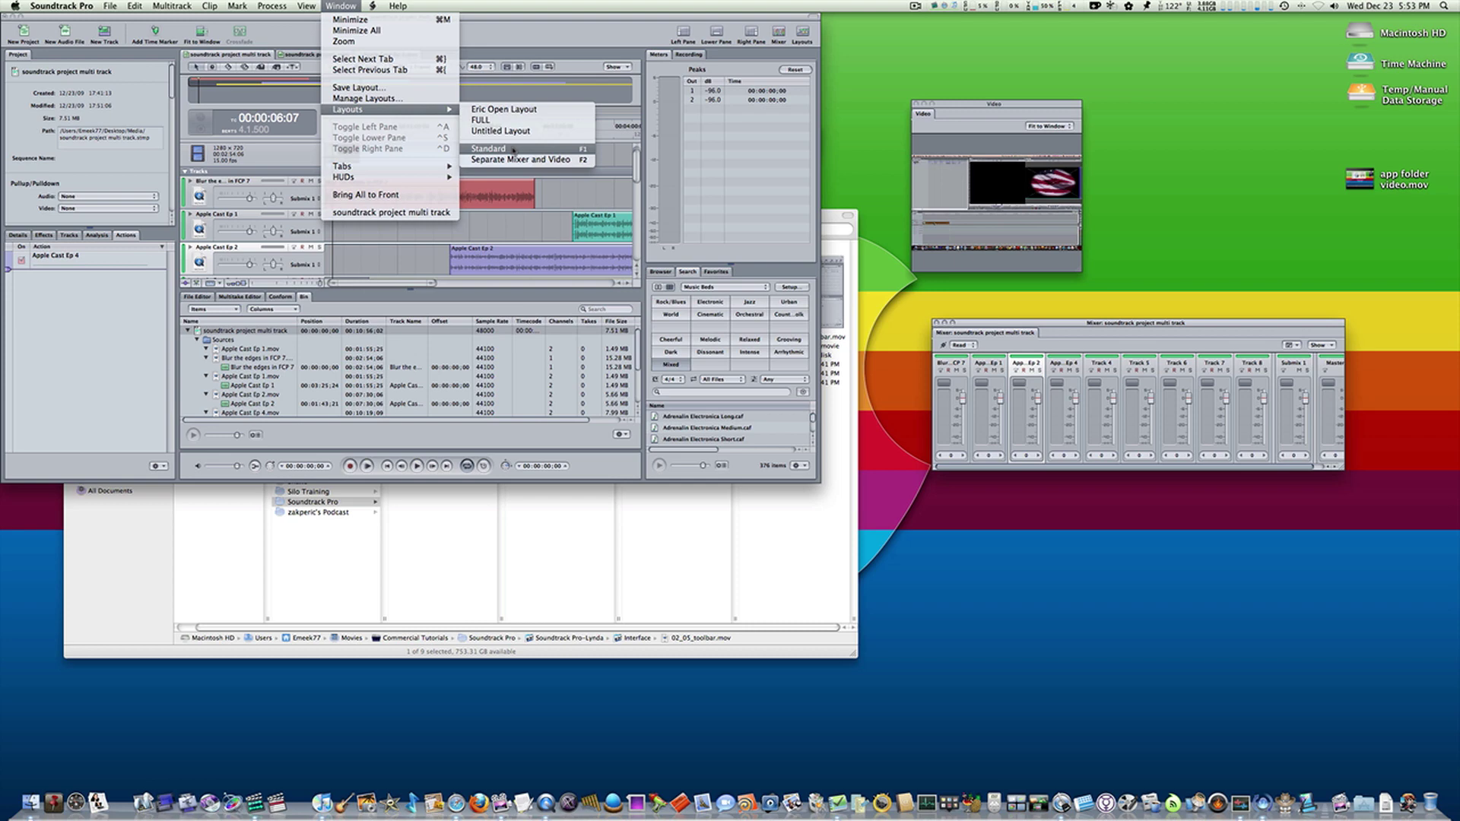
{"action": "left_click", "coordinate": [516, 146]}
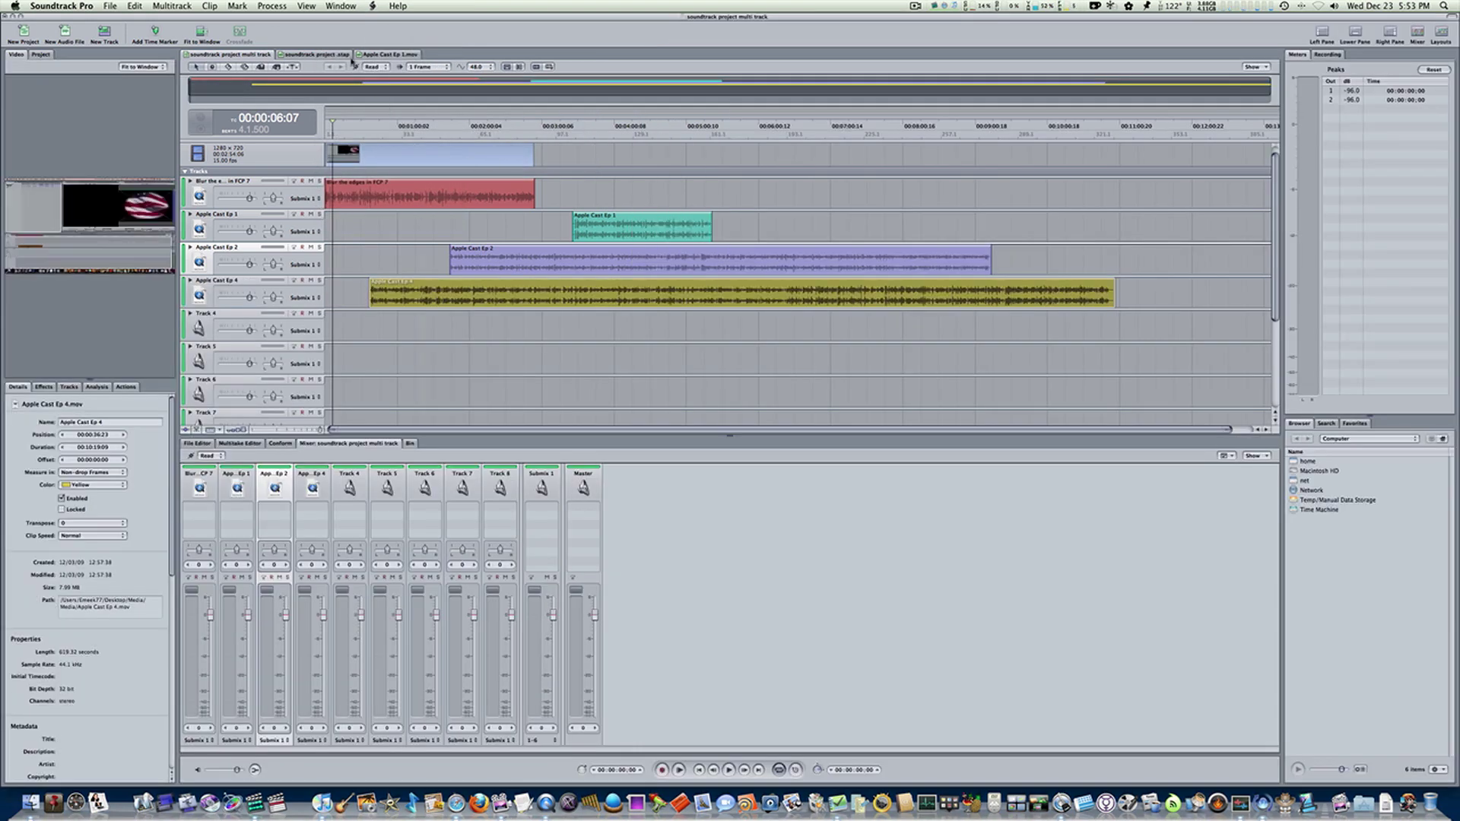
Cycle through the open file tabs and Project/Video tabs, ending on the multitrack project.
{"action": "left_click", "coordinate": [364, 55]}
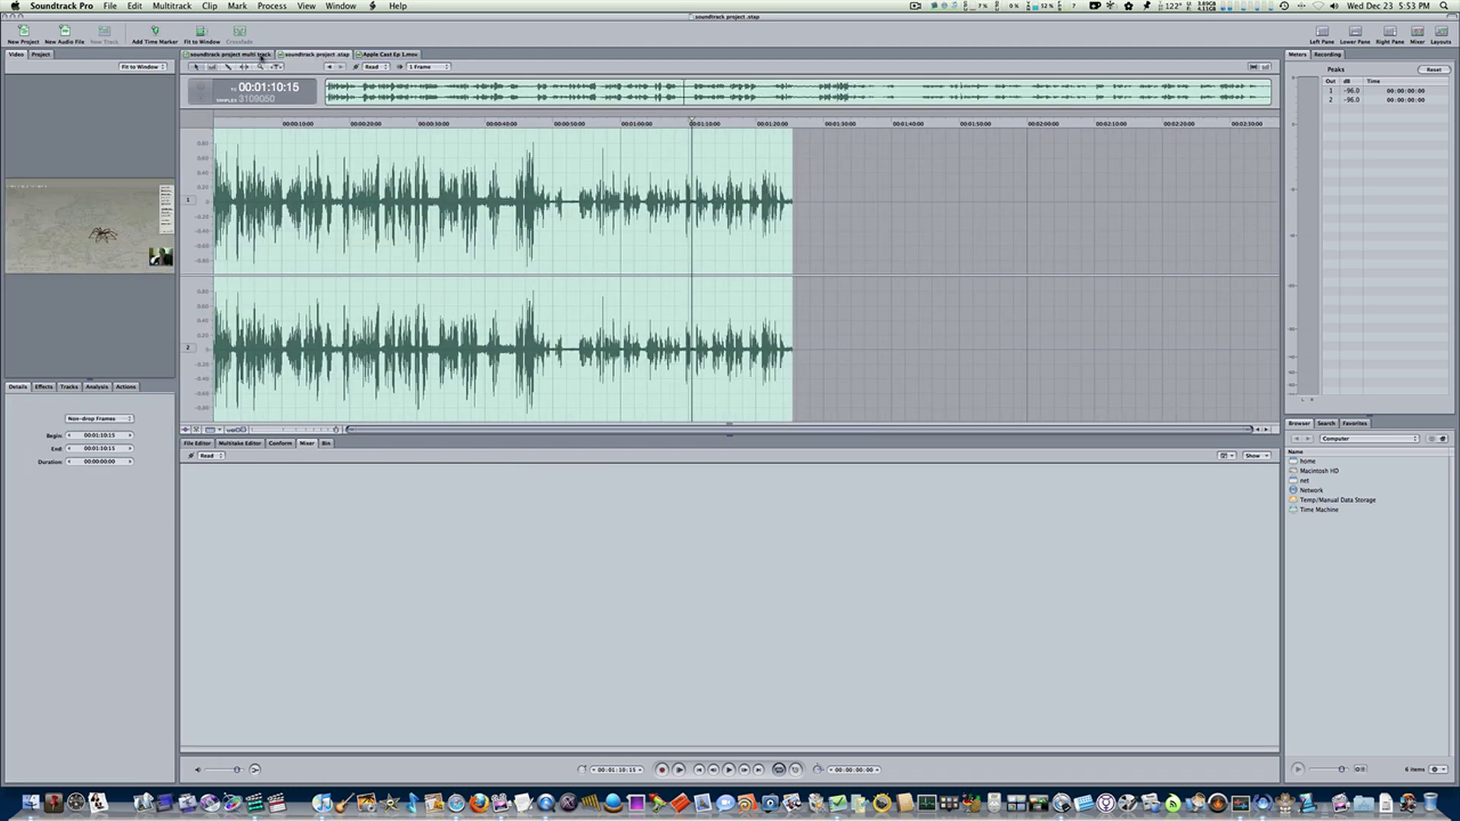
{"action": "left_click", "coordinate": [259, 56]}
{"action": "left_click", "coordinate": [41, 54]}
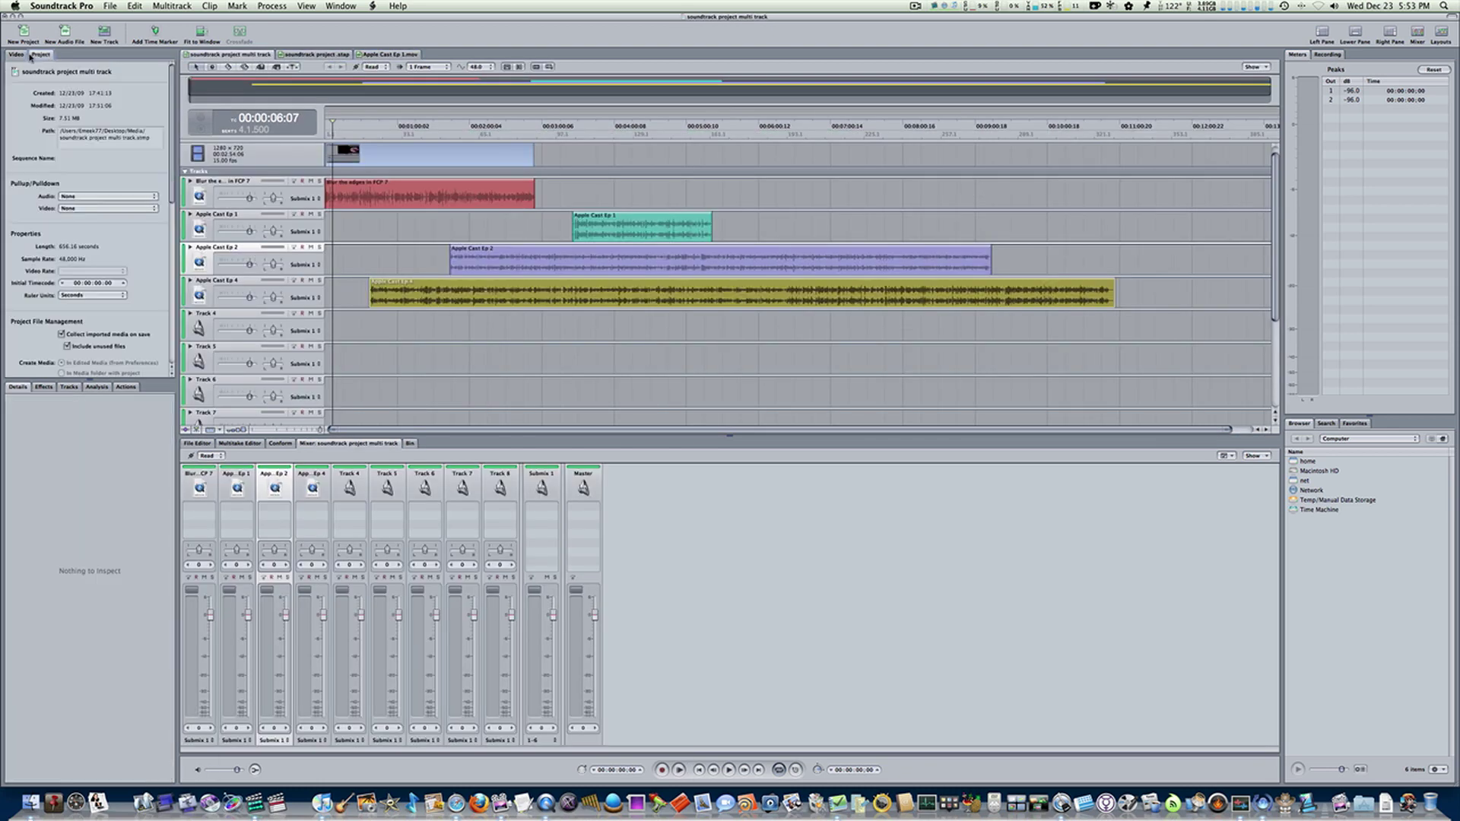
{"action": "left_click", "coordinate": [20, 57]}
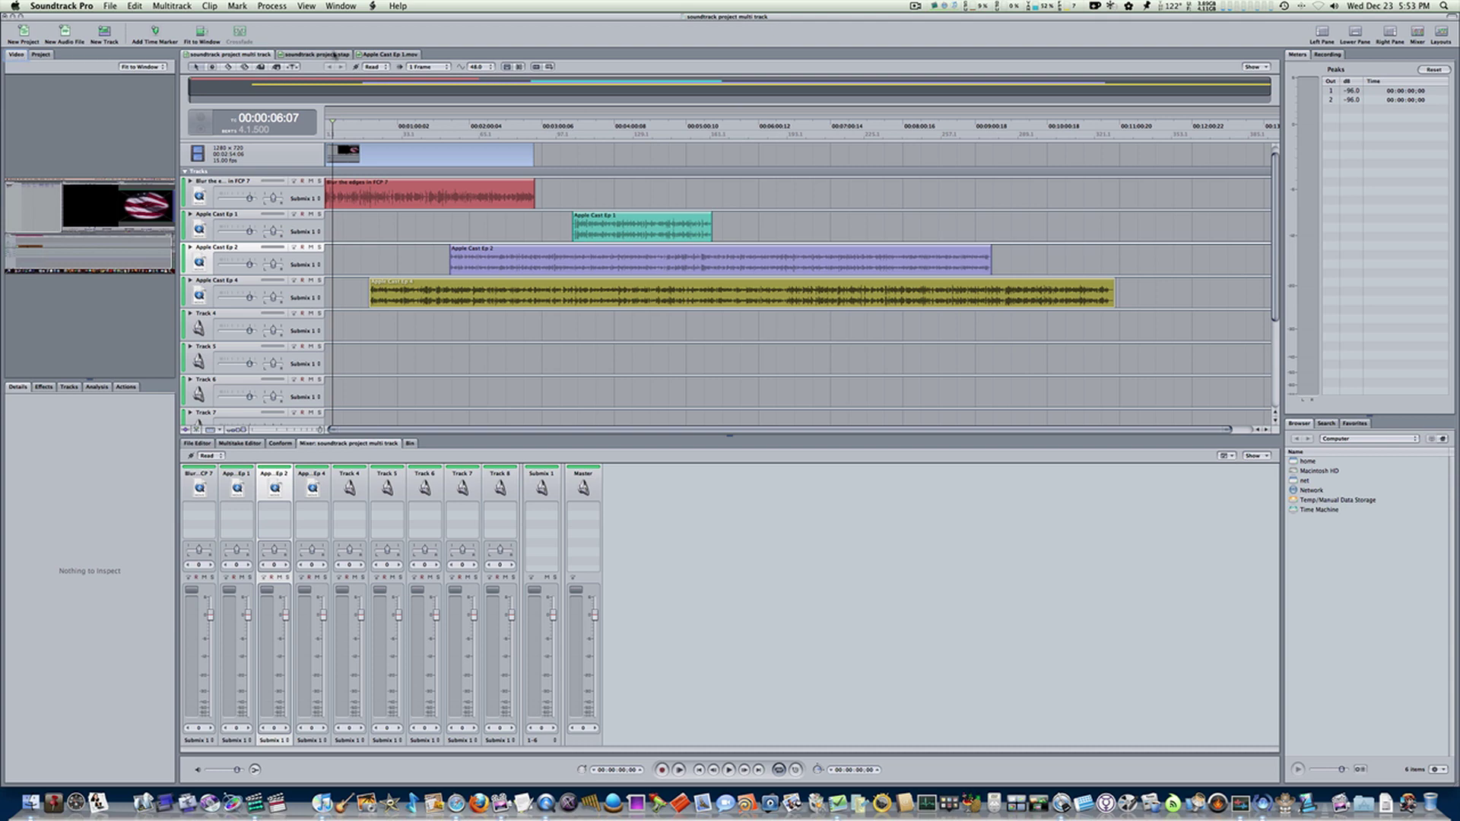
{"action": "left_click", "coordinate": [332, 55]}
{"action": "left_click", "coordinate": [375, 55]}
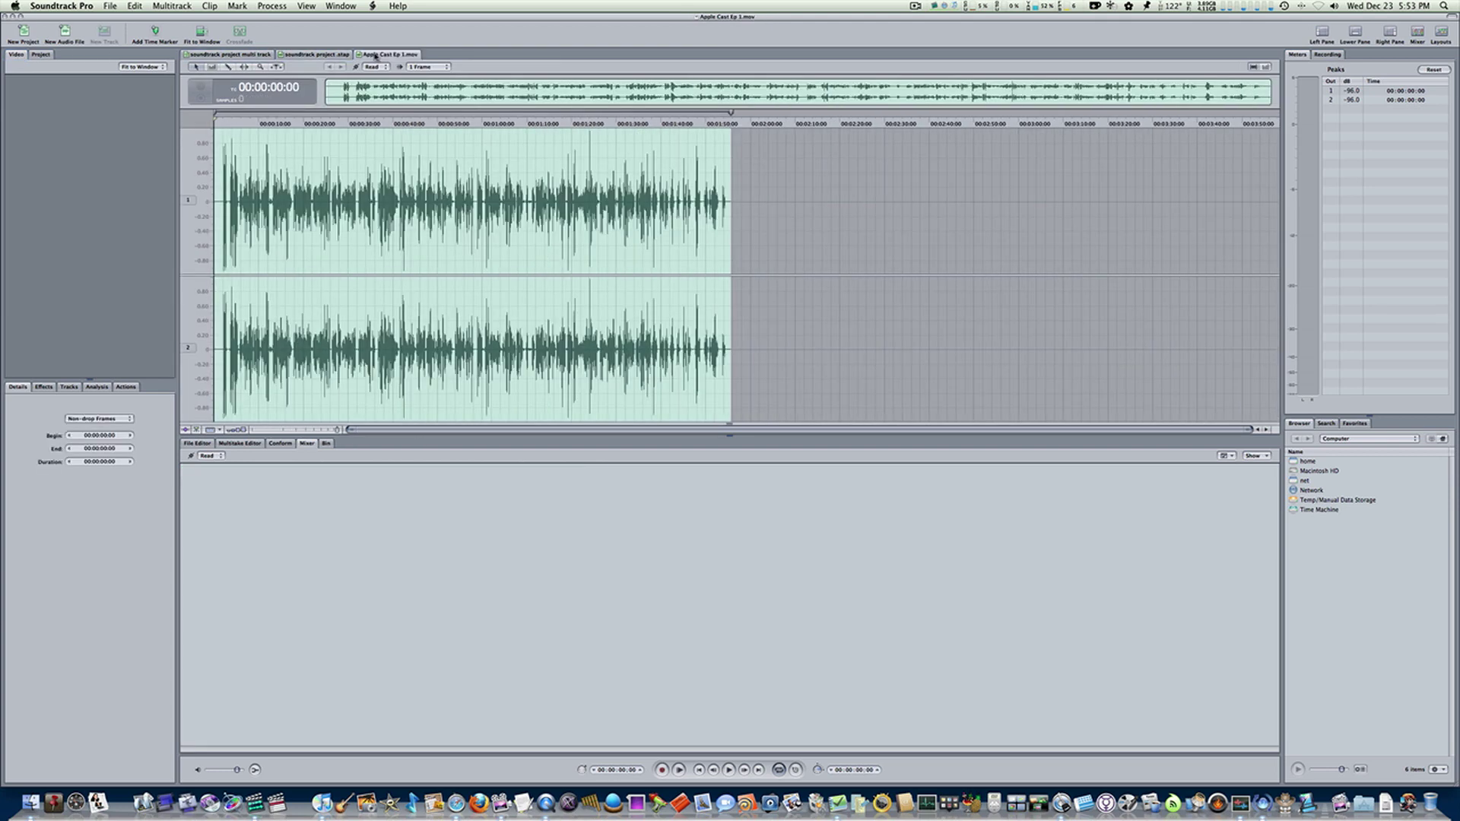
{"action": "left_click", "coordinate": [227, 56]}
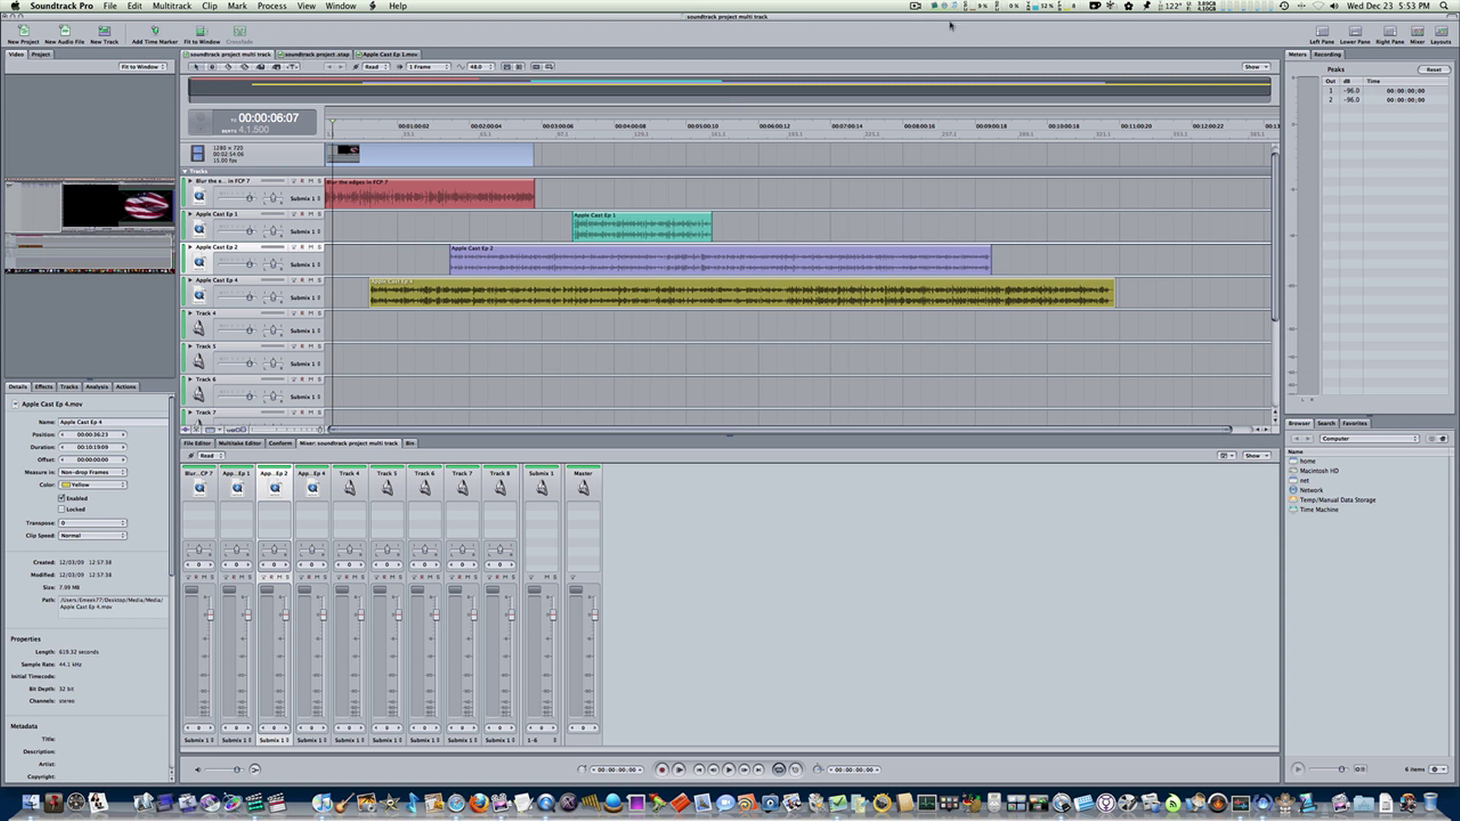
Show the Recording settings, then look at Search before returning to the Browser.
{"action": "left_click", "coordinate": [1327, 55]}
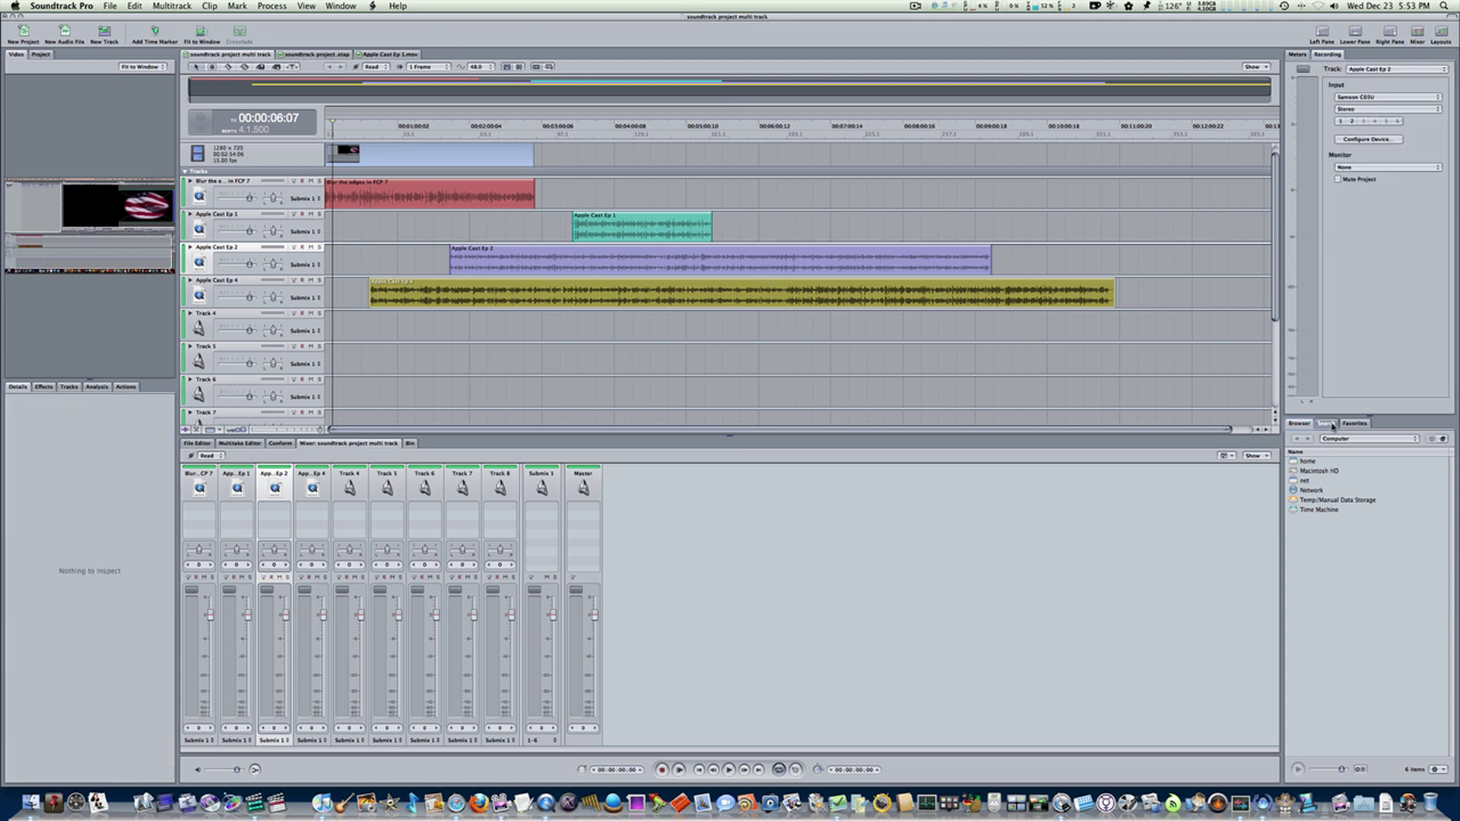
{"action": "left_click", "coordinate": [1332, 426]}
{"action": "left_click", "coordinate": [1309, 423]}
Step through the Effects, Tracks, Analysis, Actions and Details inspector tabs.
{"action": "left_click", "coordinate": [44, 387]}
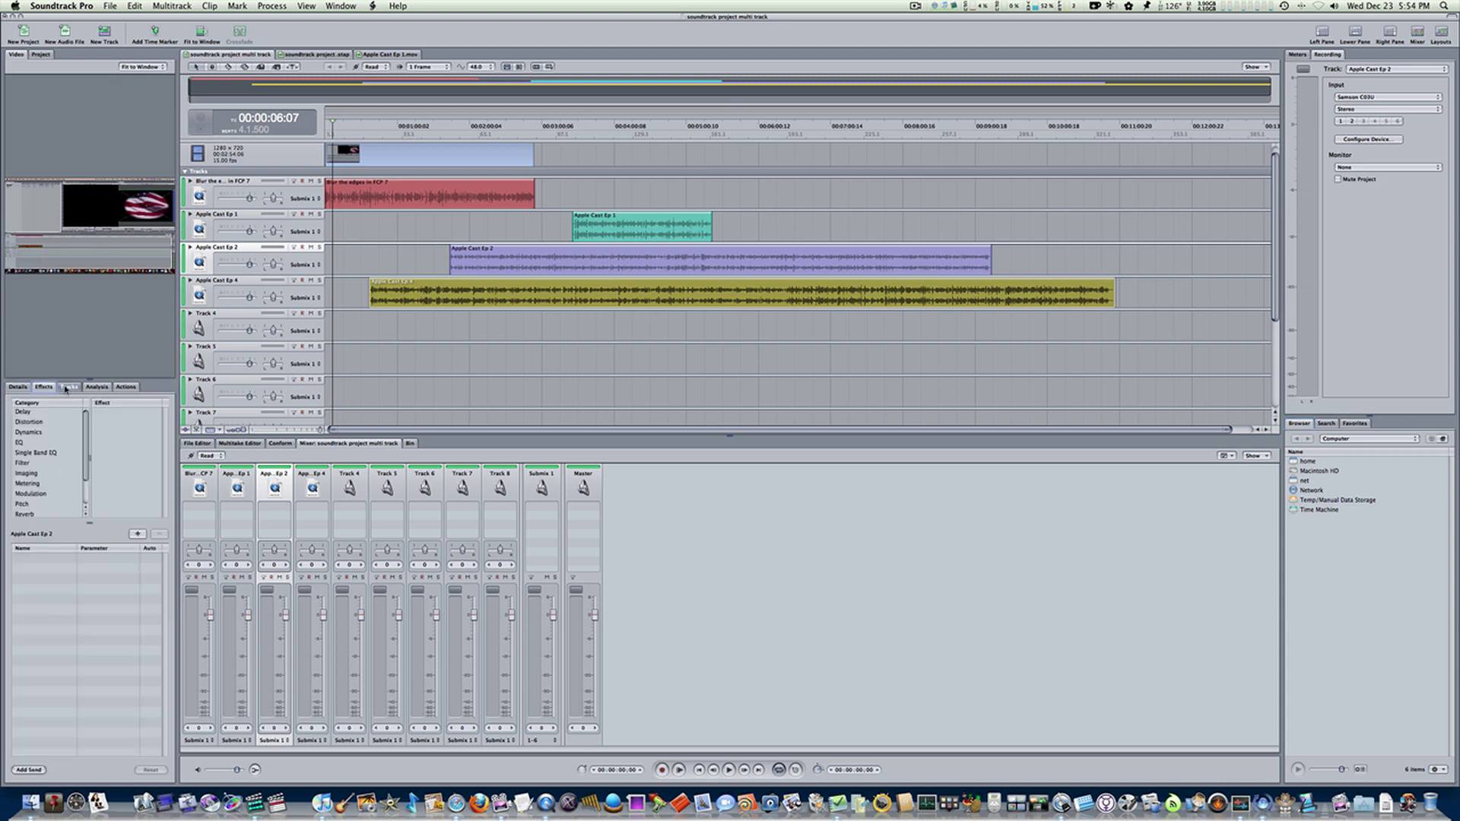
{"action": "left_click", "coordinate": [66, 388]}
{"action": "left_click", "coordinate": [97, 387]}
{"action": "left_click", "coordinate": [125, 387]}
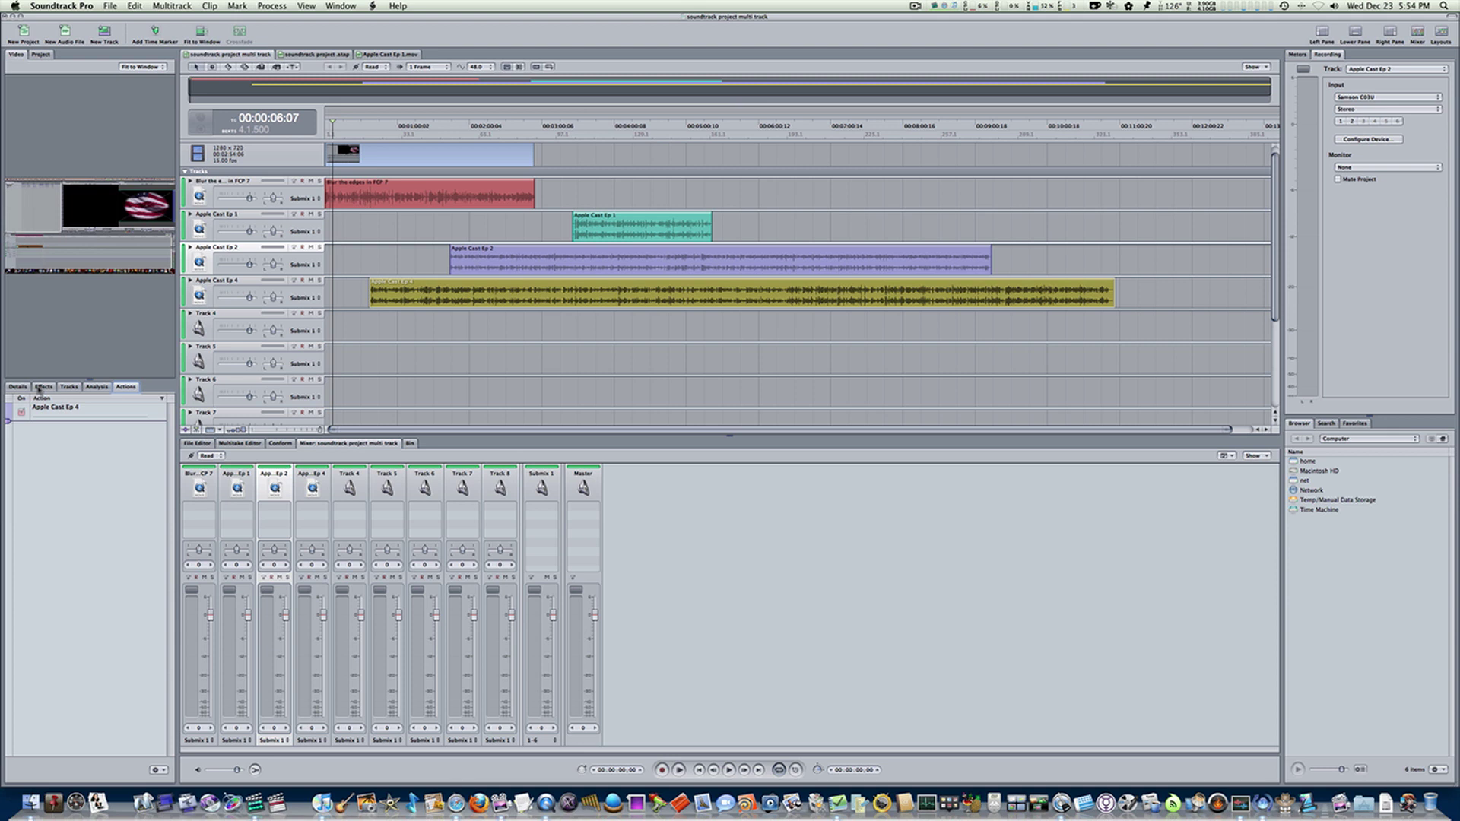
{"action": "left_click", "coordinate": [23, 388]}
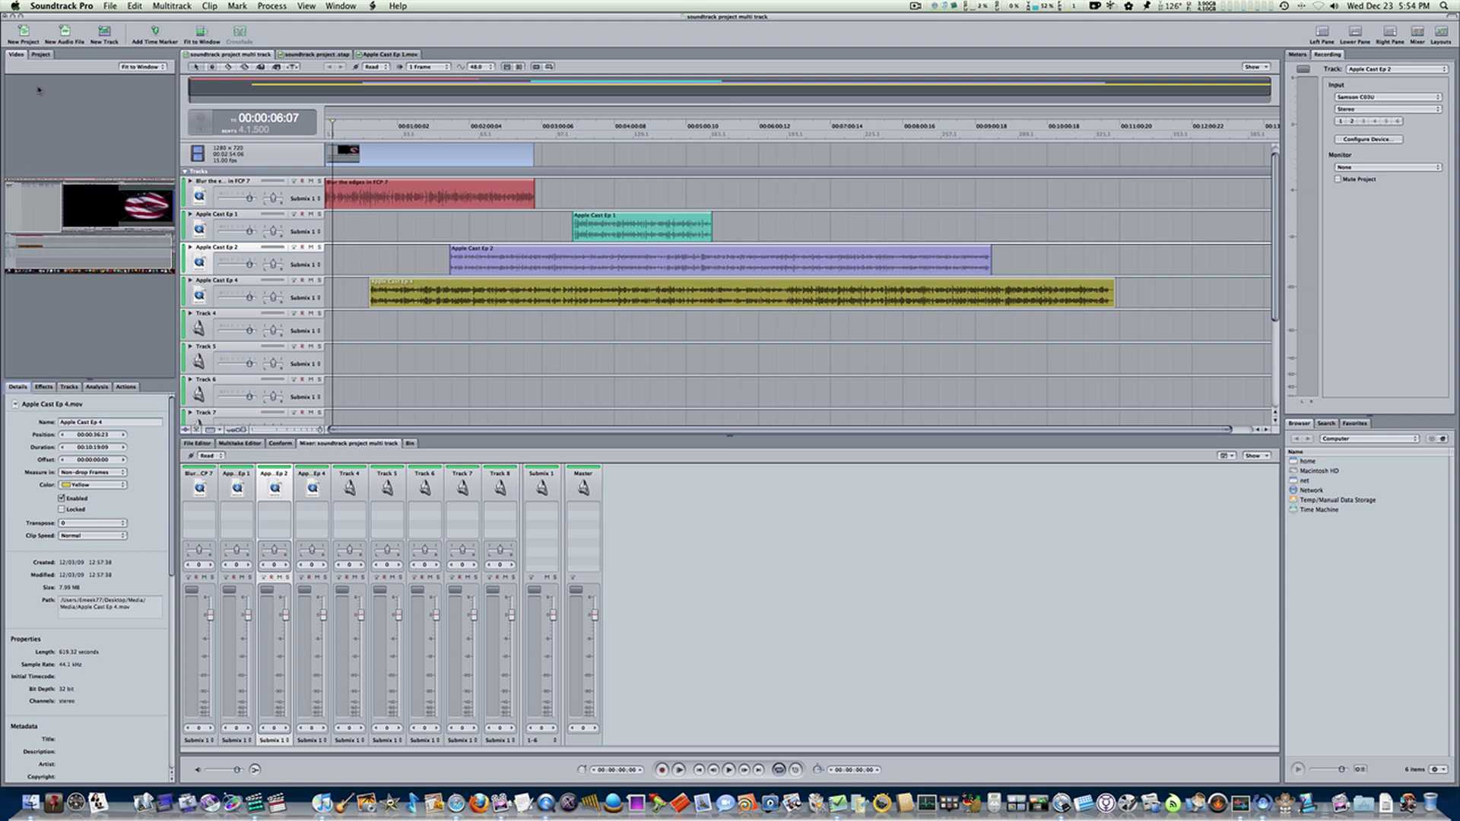
Tear out the Project tab, drag Effects before Actions, and briefly visit the .stap file.
{"action": "left_click", "coordinate": [42, 55]}
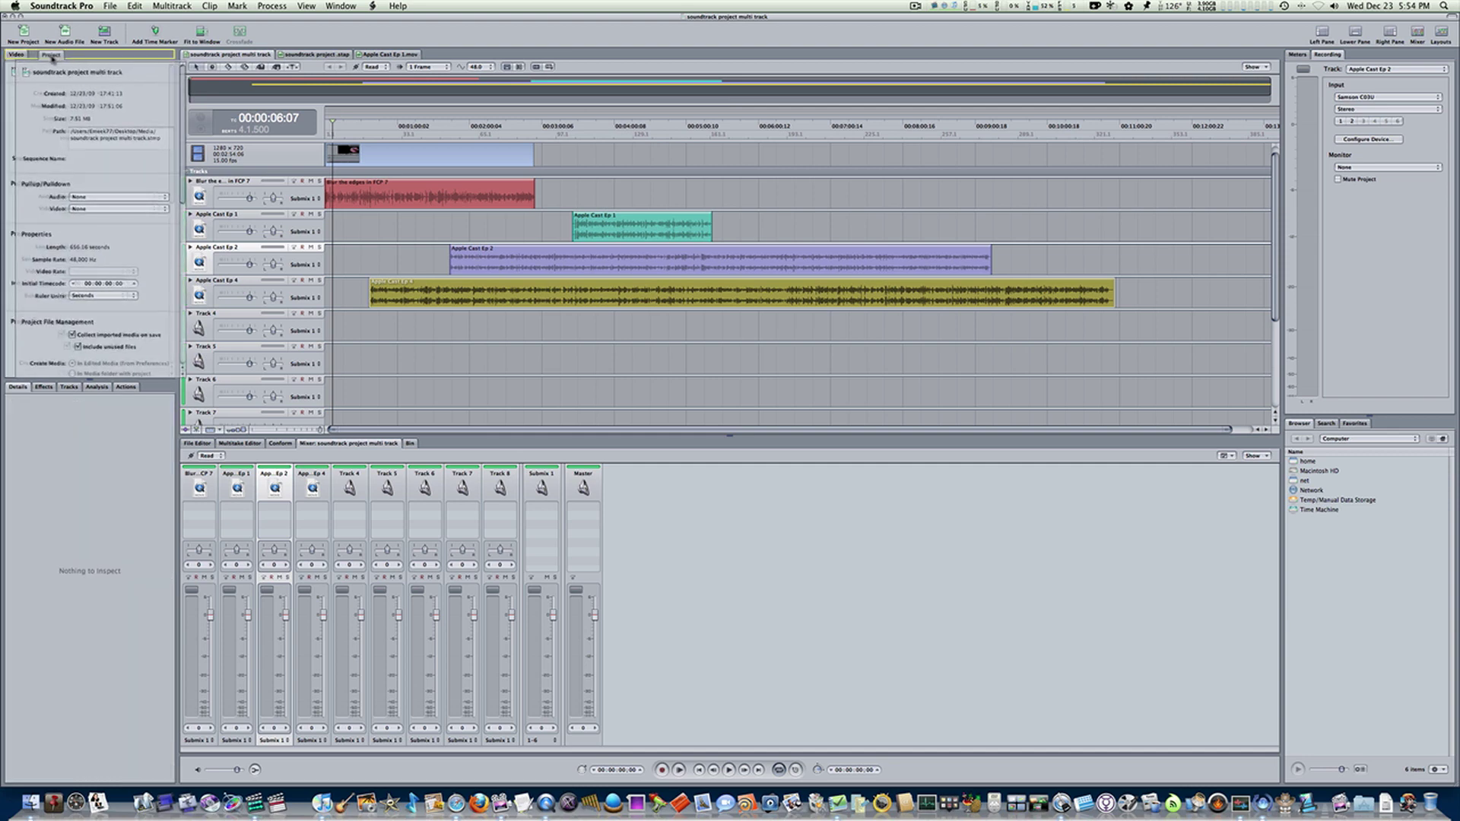
{"action": "left_click_drag", "start_coordinate": [52, 57], "coordinate": [96, 58]}
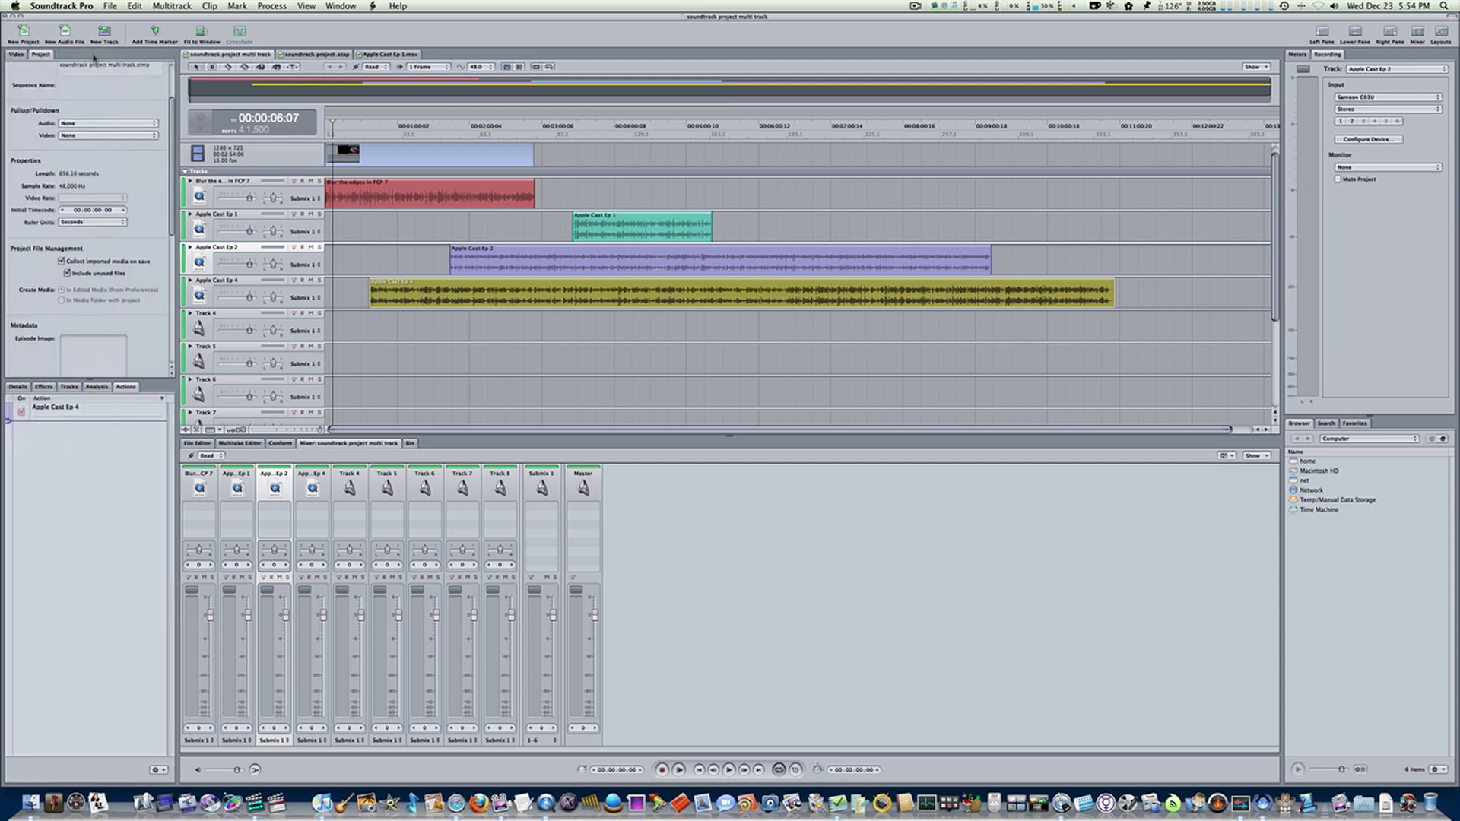
{"action": "left_click_drag", "start_coordinate": [44, 389], "coordinate": [1421, 428]}
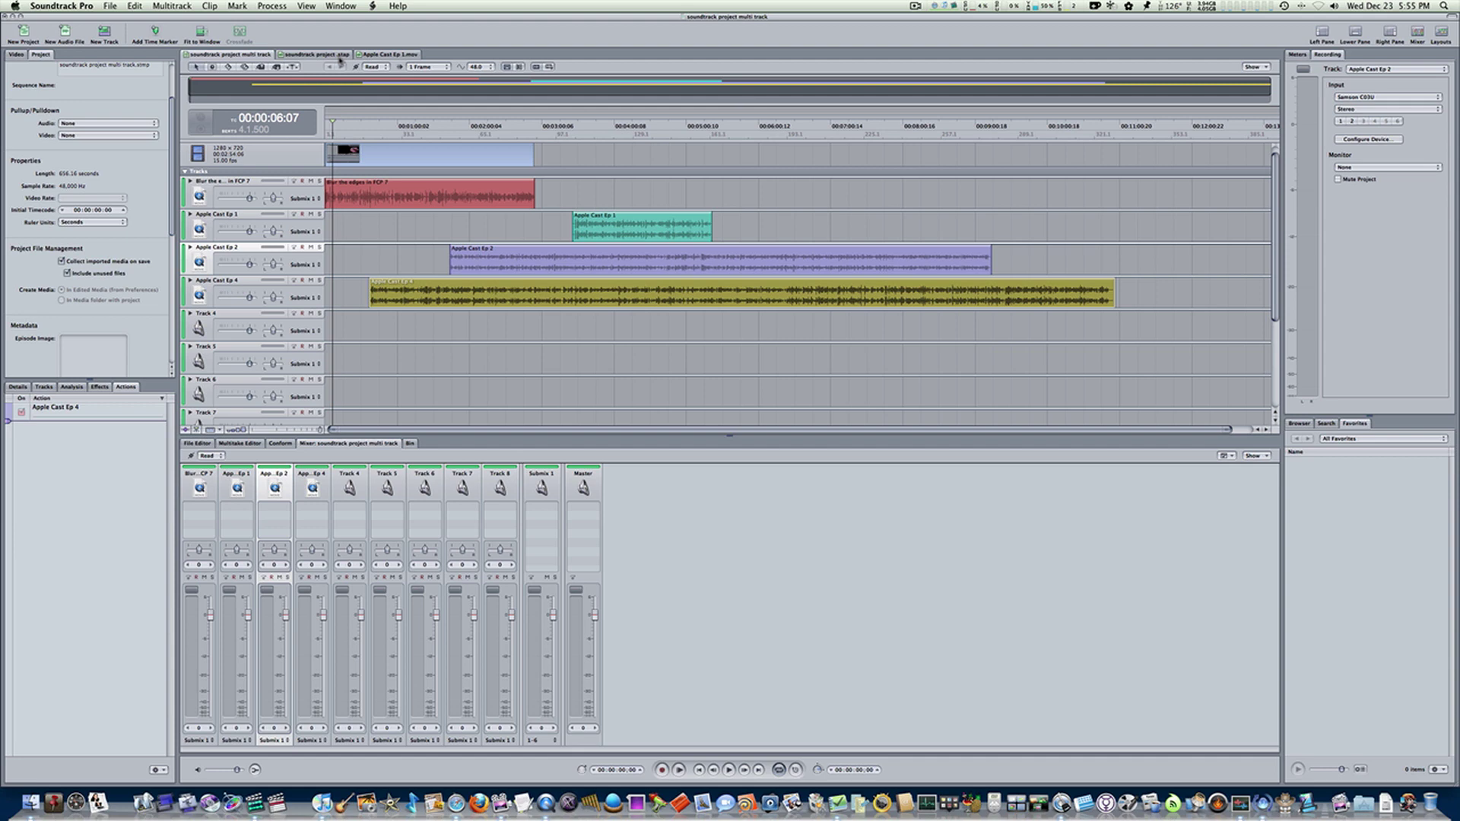
{"action": "left_click", "coordinate": [316, 55]}
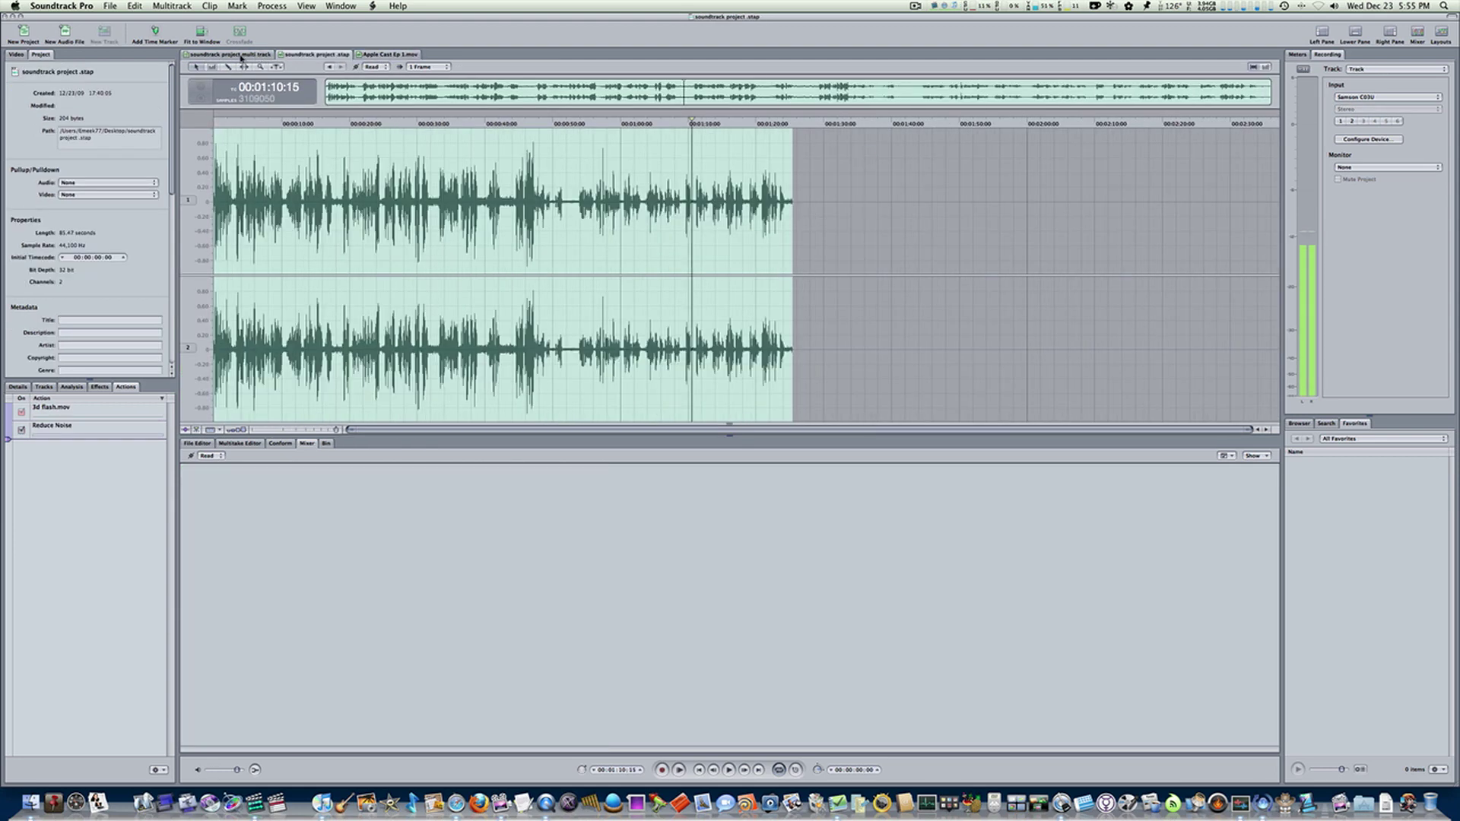
{"action": "left_click", "coordinate": [242, 55]}
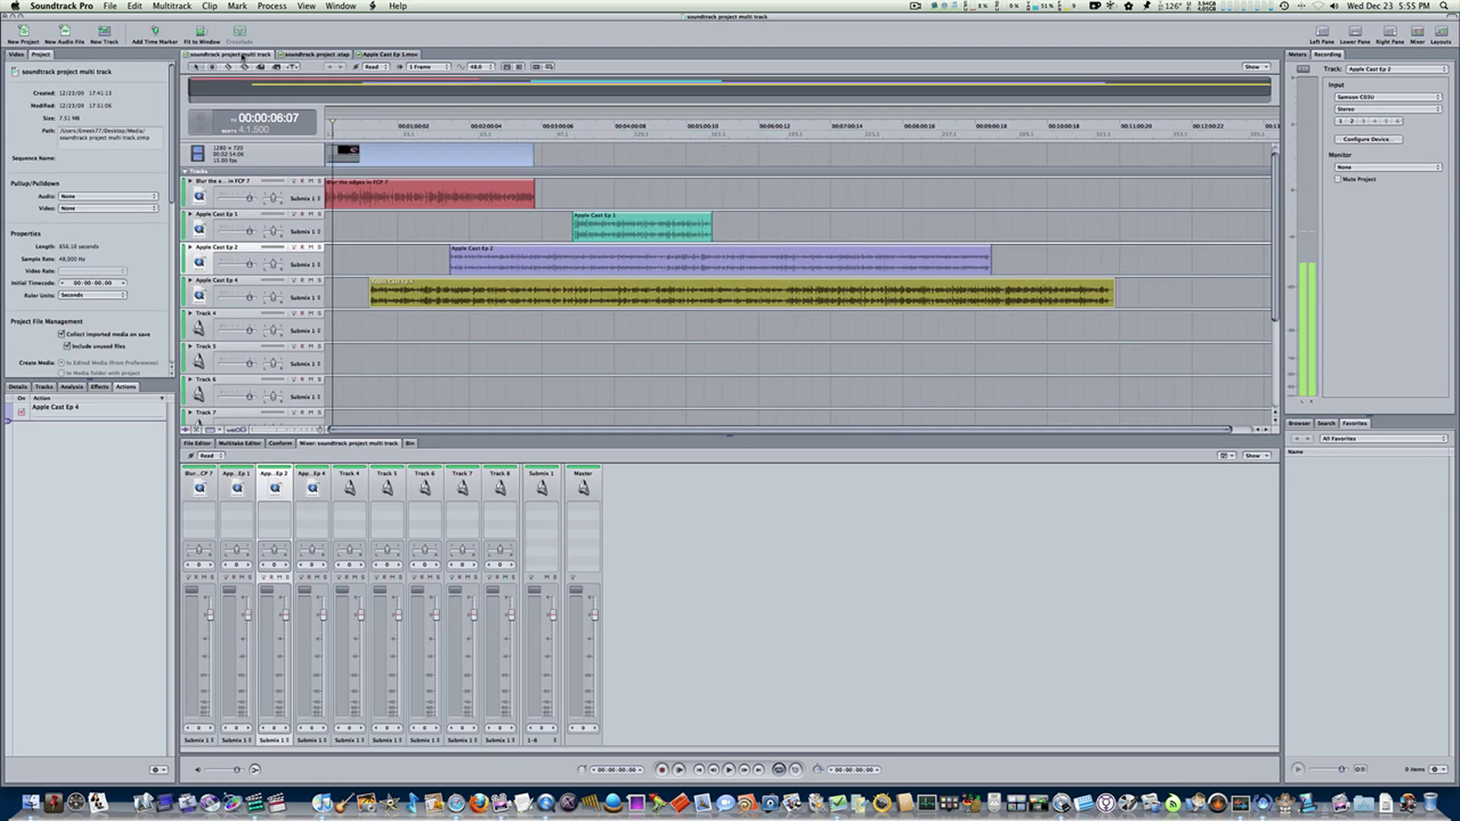
Enter 'FULL' as the layout name in Save Layout, close it, and show the Layouts list.
{"action": "left_click", "coordinate": [341, 5]}
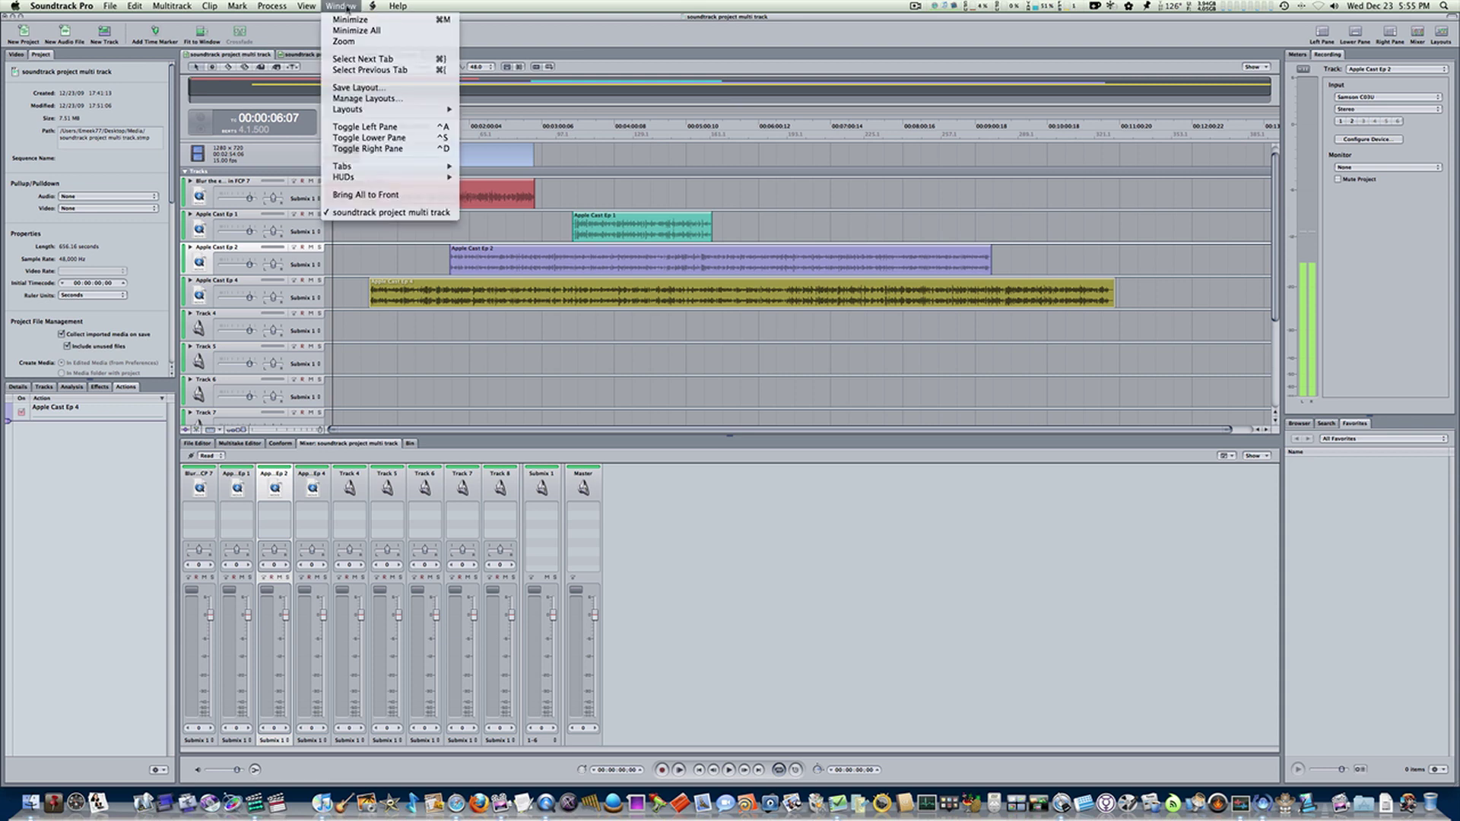
{"action": "left_click", "coordinate": [349, 88]}
{"action": "type", "text": "FULL"}
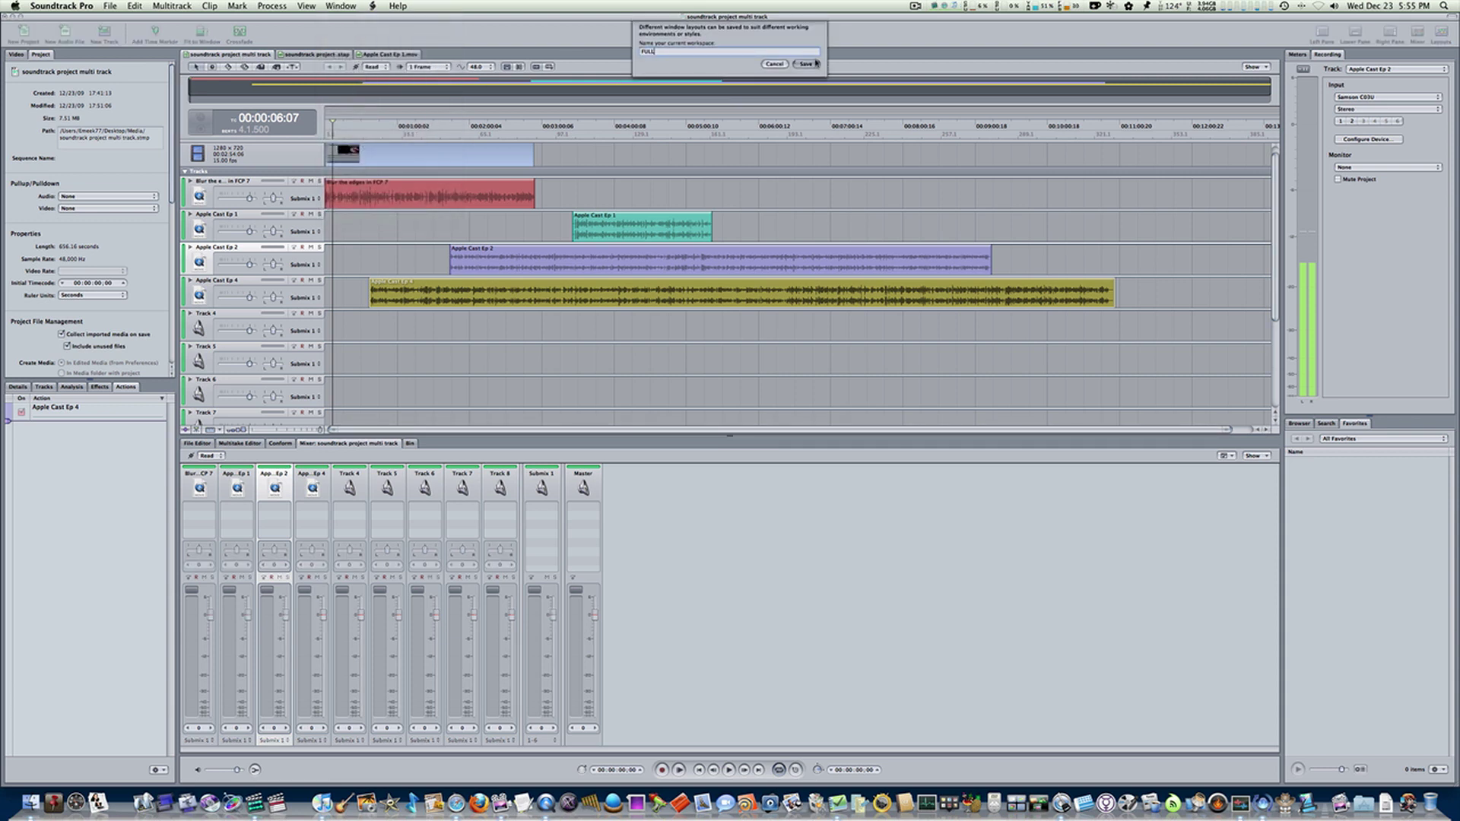
{"action": "left_click", "coordinate": [774, 64]}
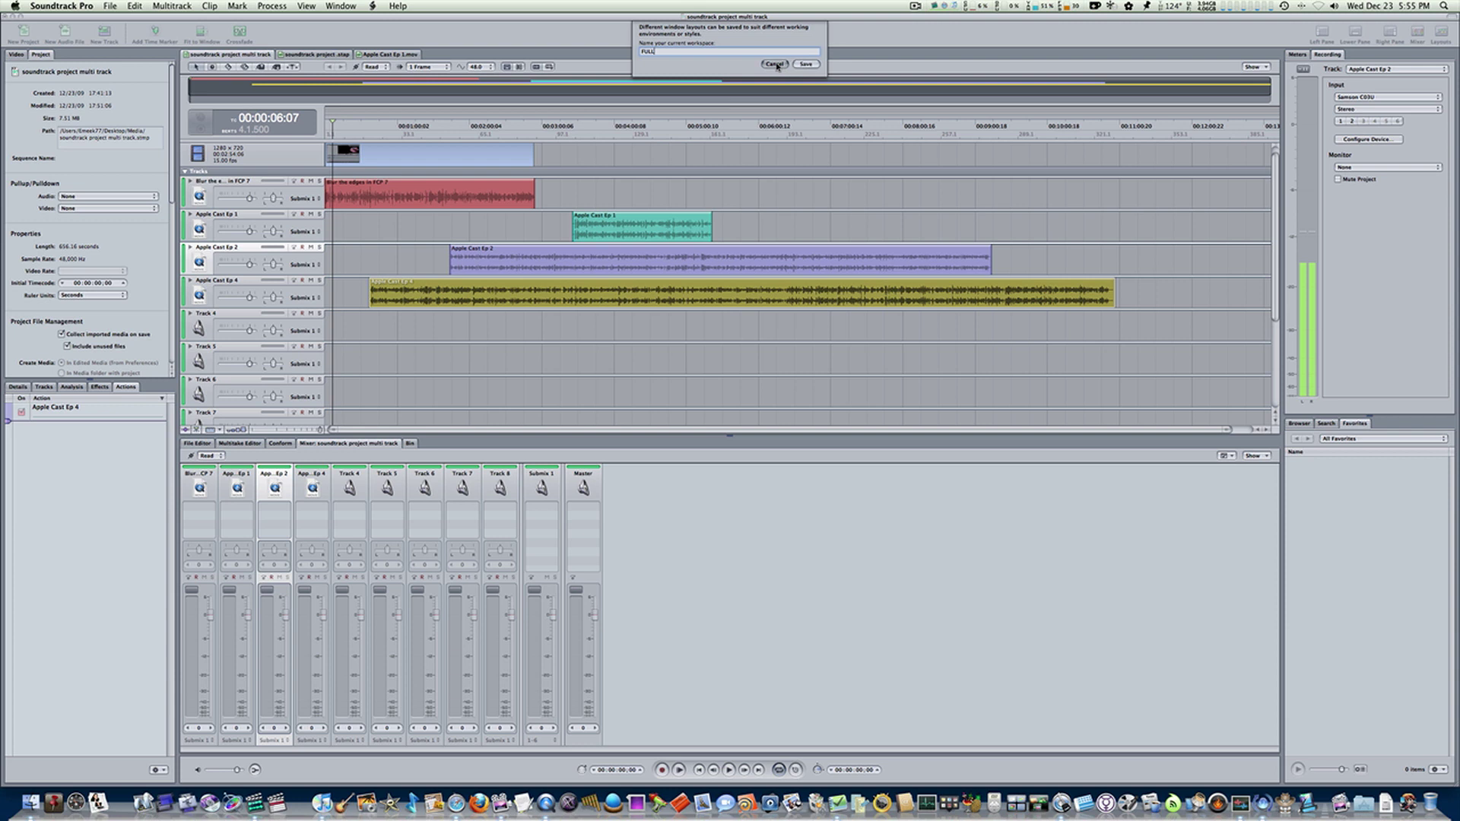
{"action": "left_click", "coordinate": [334, 6]}
{"action": "mouse_move", "coordinate": [424, 114]}
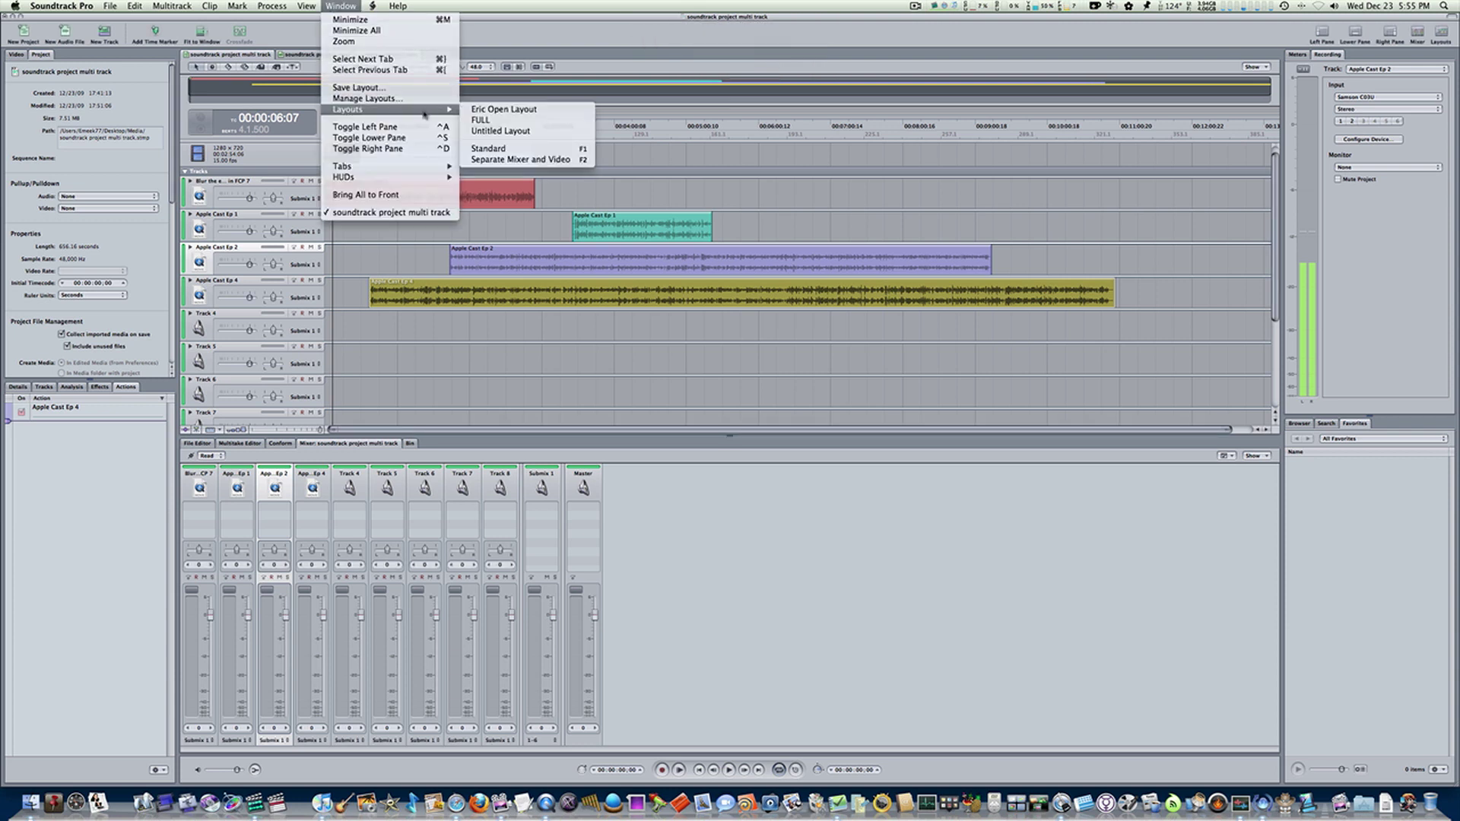
{"action": "left_click", "coordinate": [524, 131]}
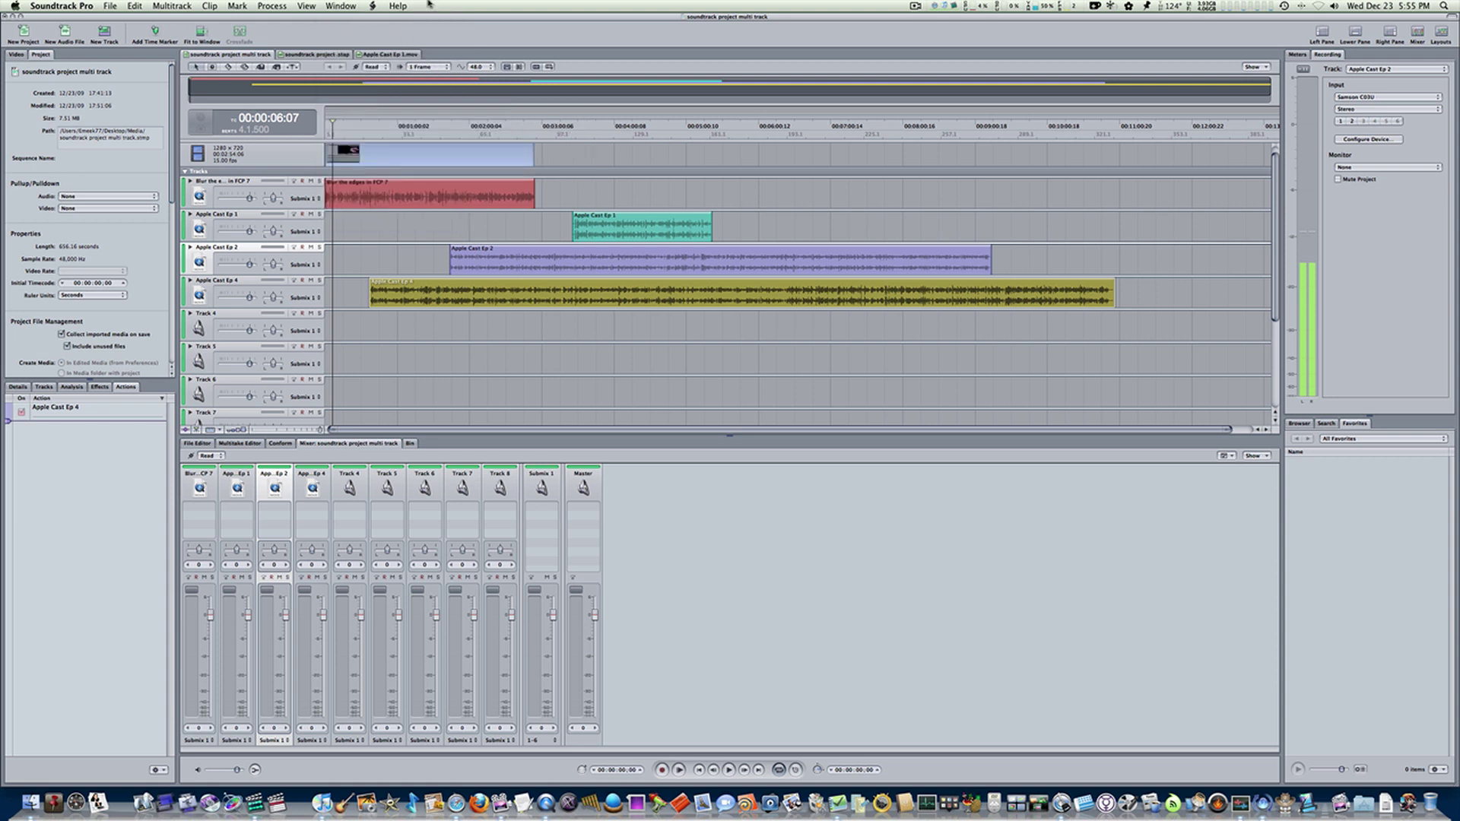
{"action": "left_click", "coordinate": [373, 6]}
{"action": "left_click", "coordinate": [346, 5]}
{"action": "right_click", "coordinate": [290, 35]}
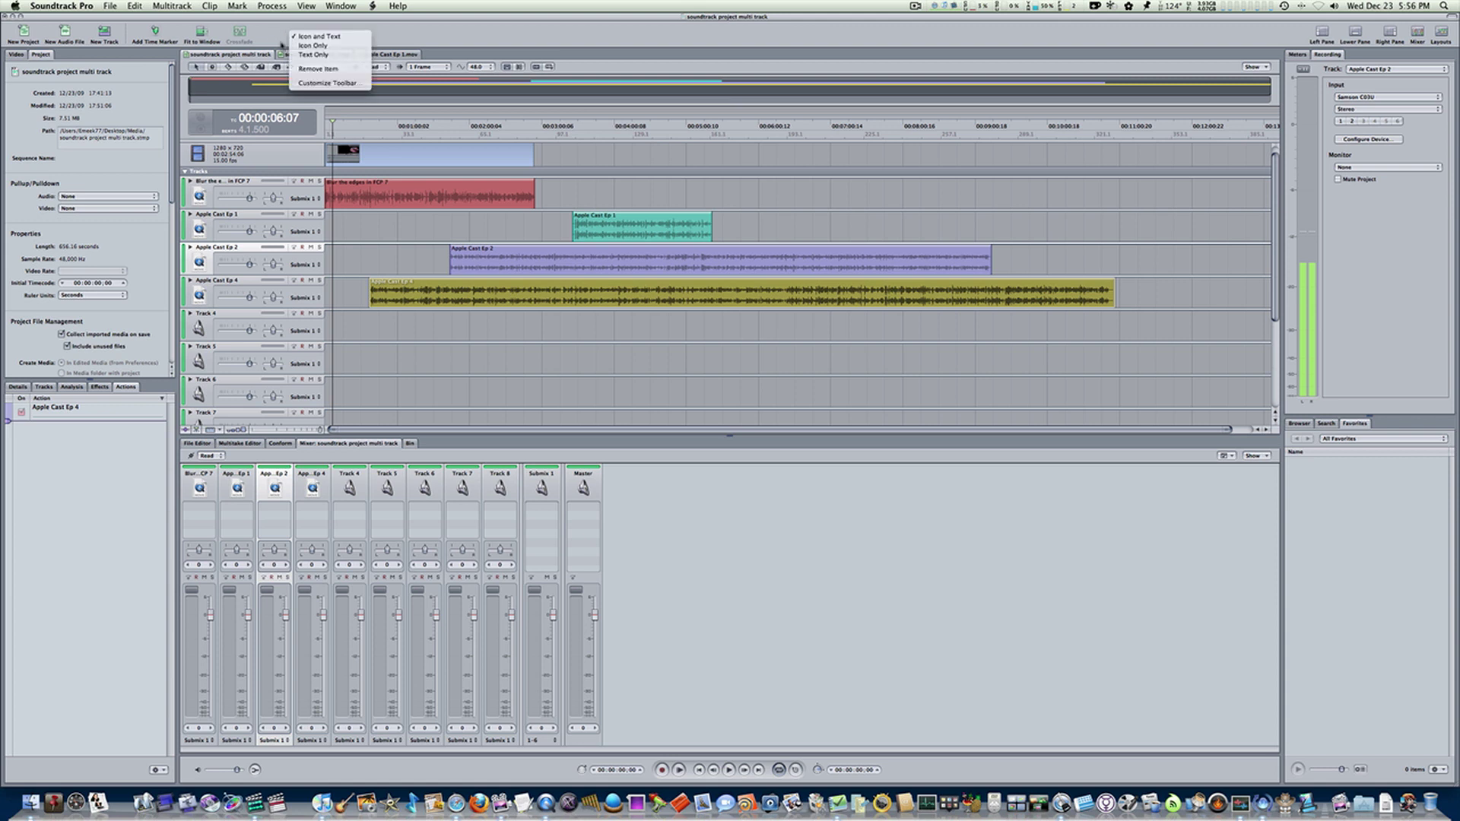
{"action": "left_click", "coordinate": [312, 46]}
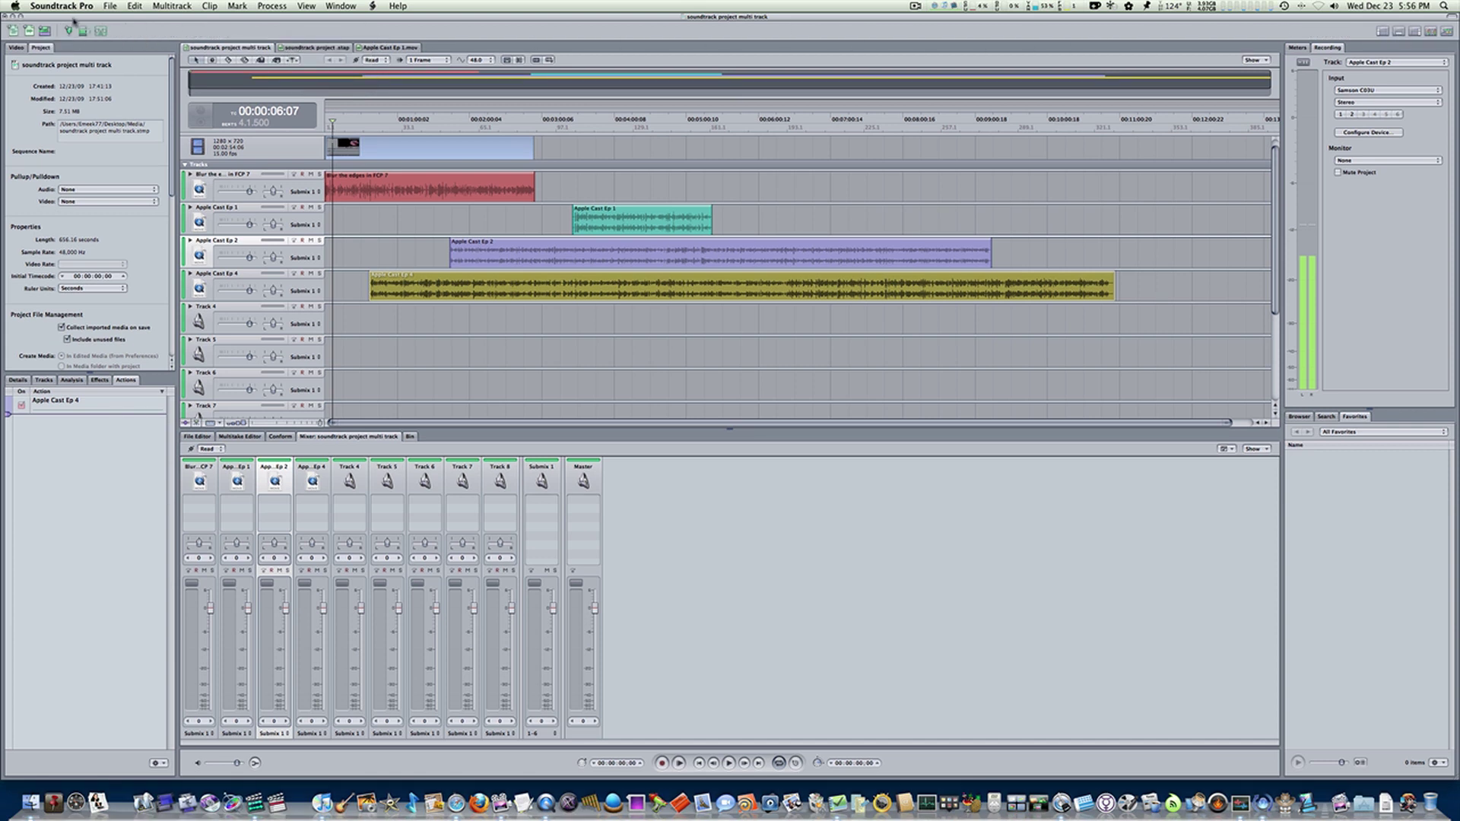
{"action": "right_click", "coordinate": [254, 31]}
{"action": "left_click", "coordinate": [269, 50]}
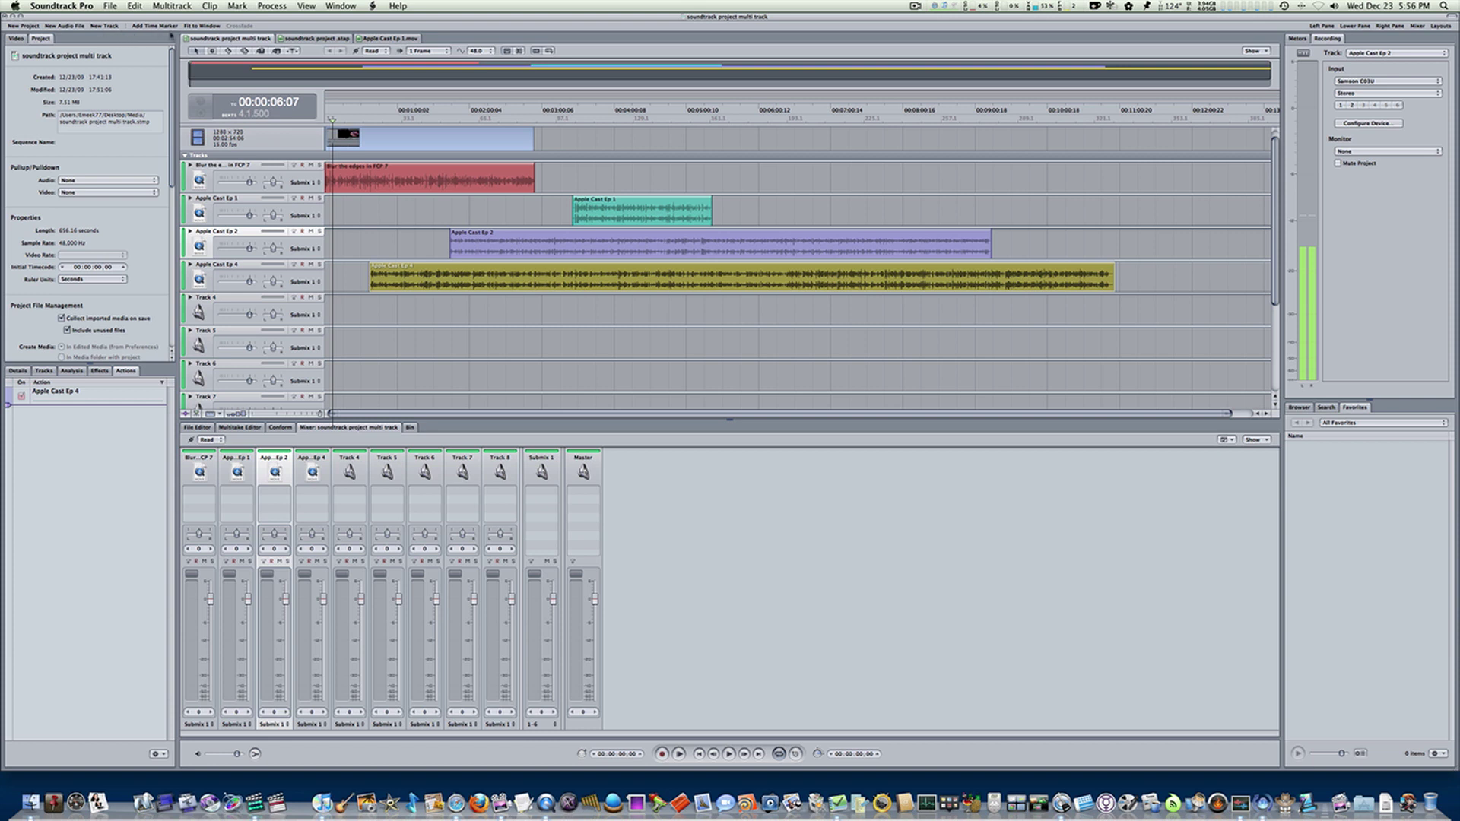
{"action": "right_click", "coordinate": [267, 26]}
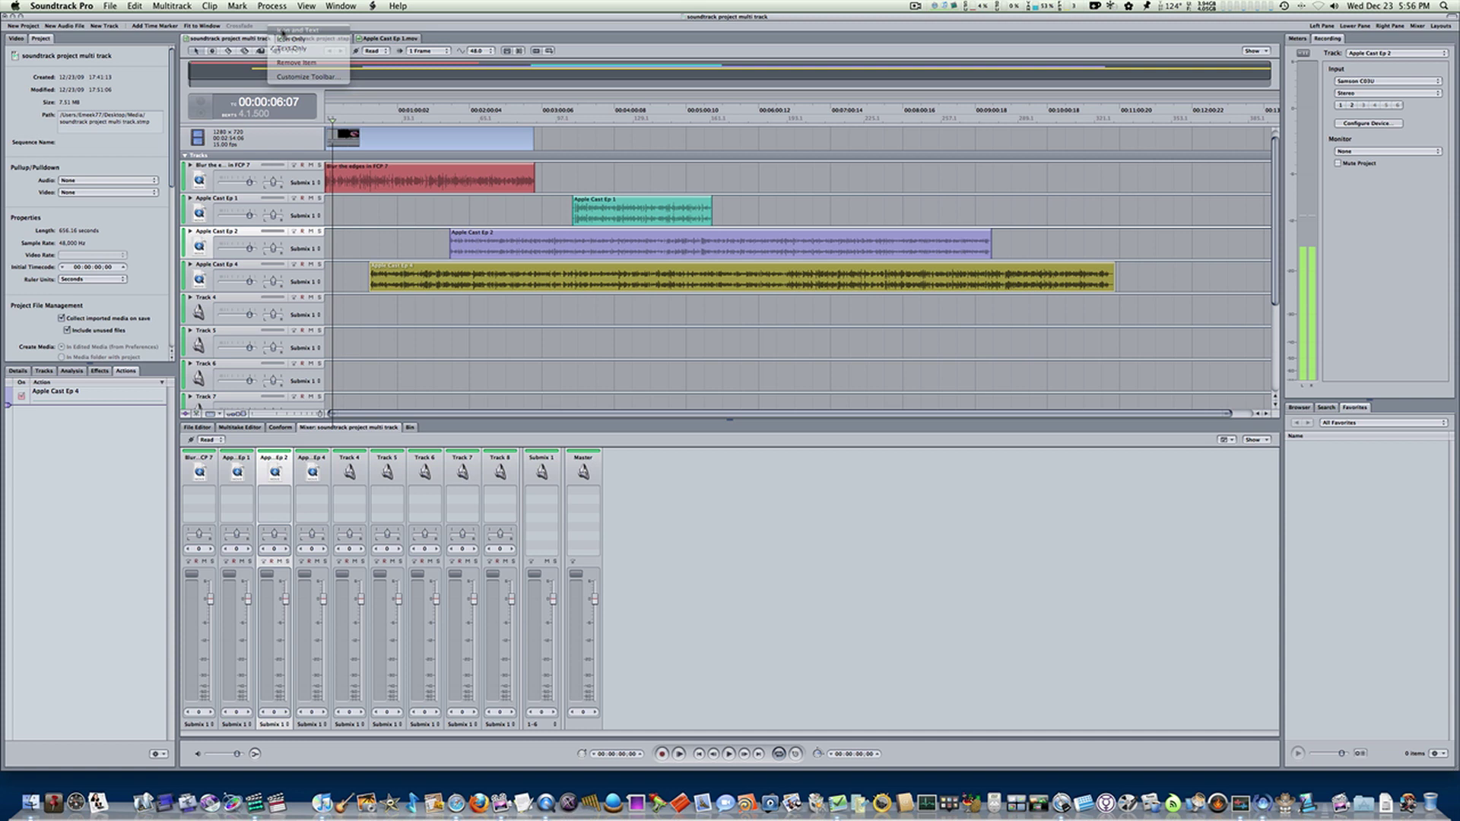
{"action": "left_click", "coordinate": [283, 30]}
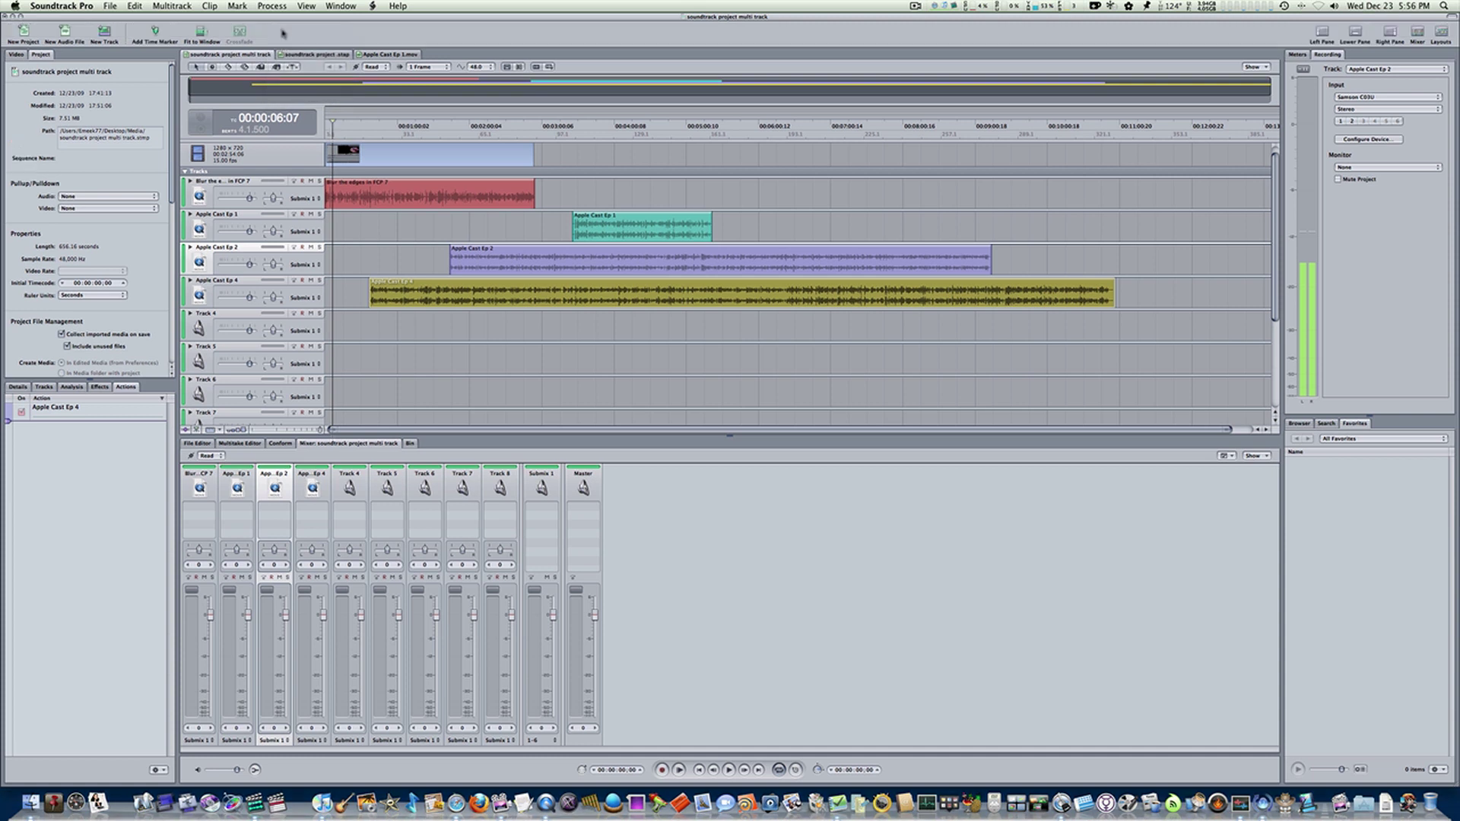
{"action": "left_click", "coordinate": [1450, 16]}
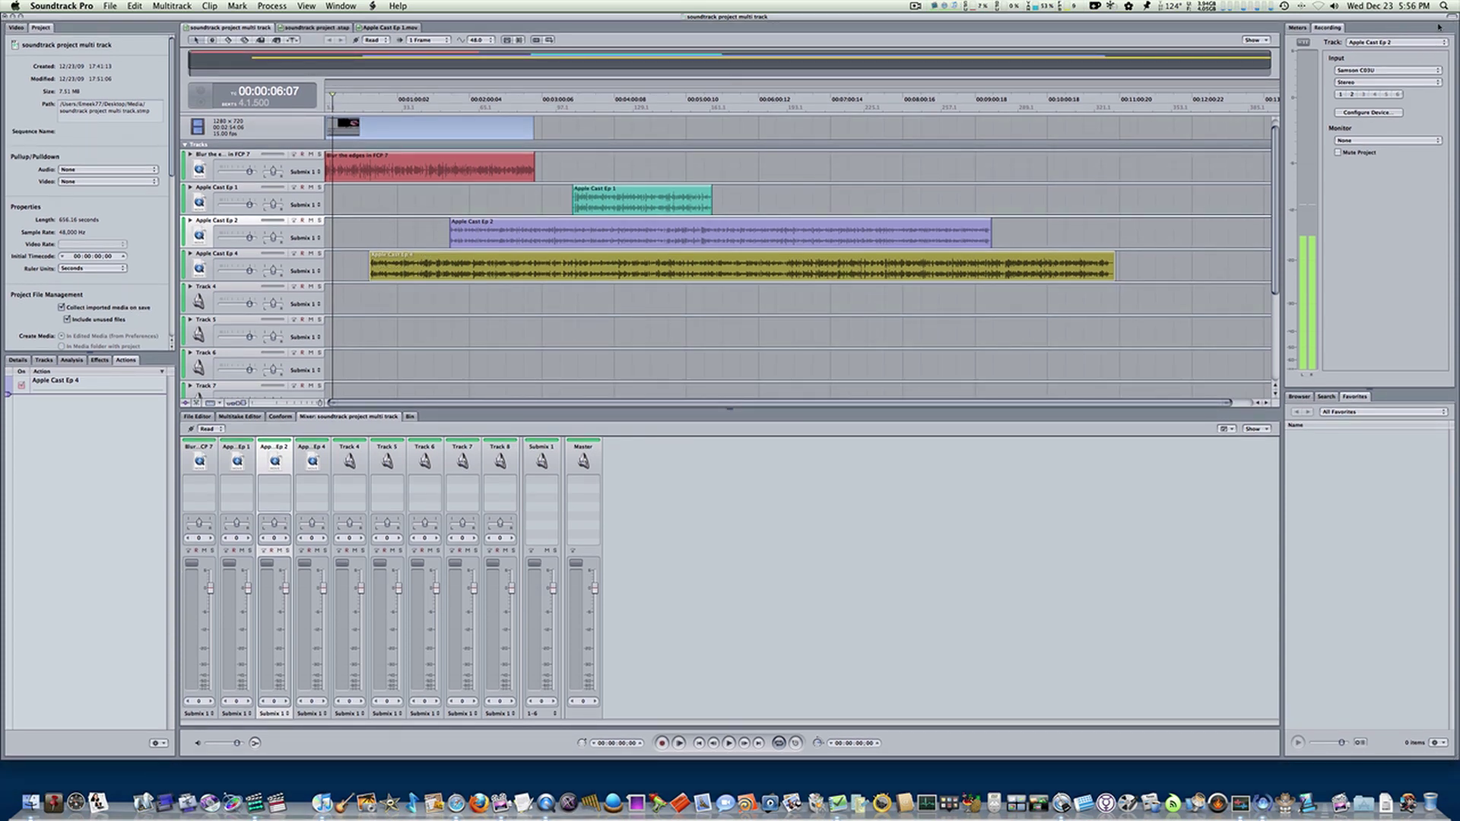
{"action": "left_click", "coordinate": [1451, 19]}
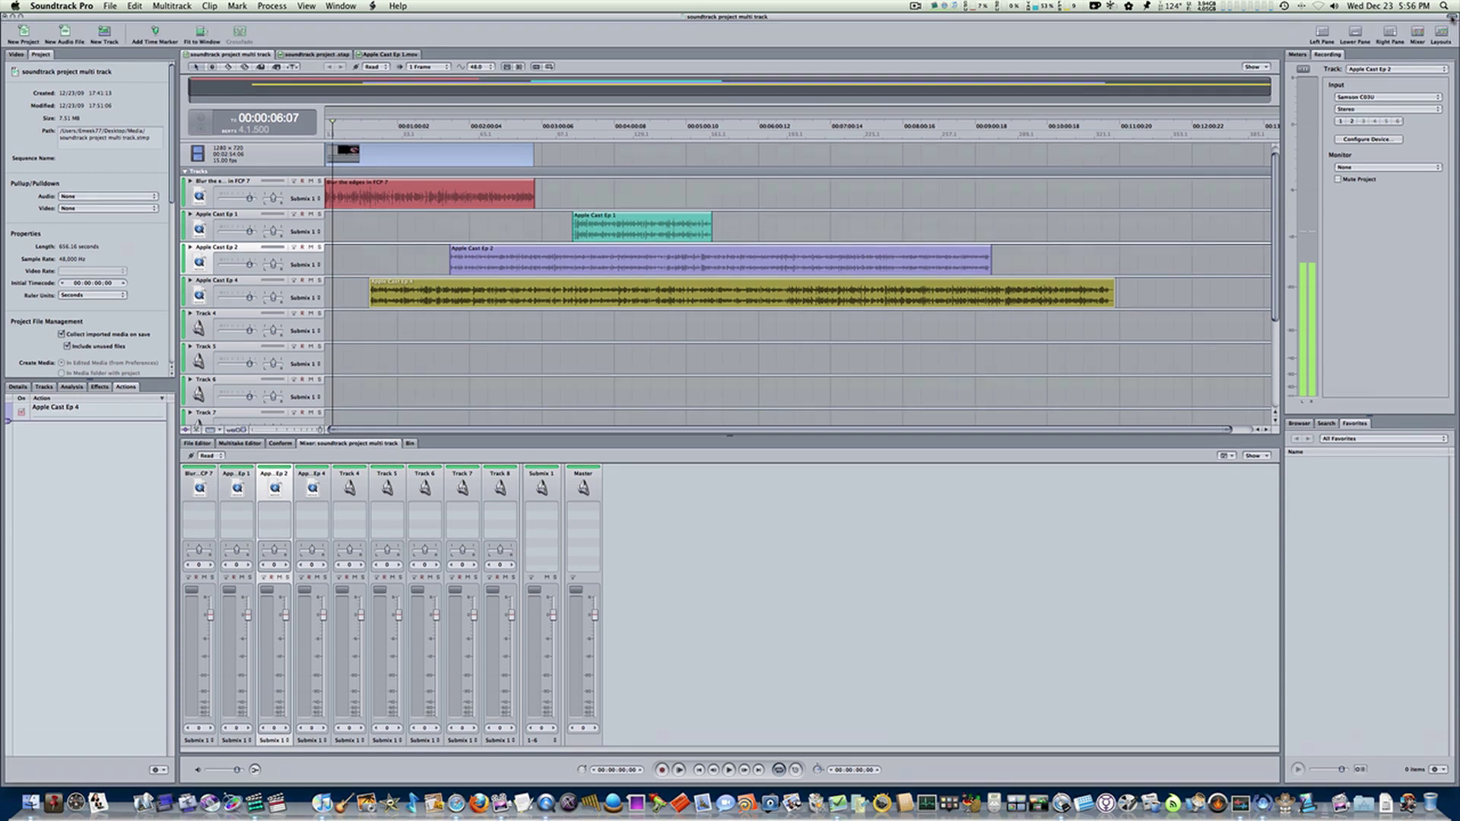
Open Customize Toolbar, remove the Layouts button and add Add Beat Marker.
{"action": "right_click", "coordinate": [306, 36]}
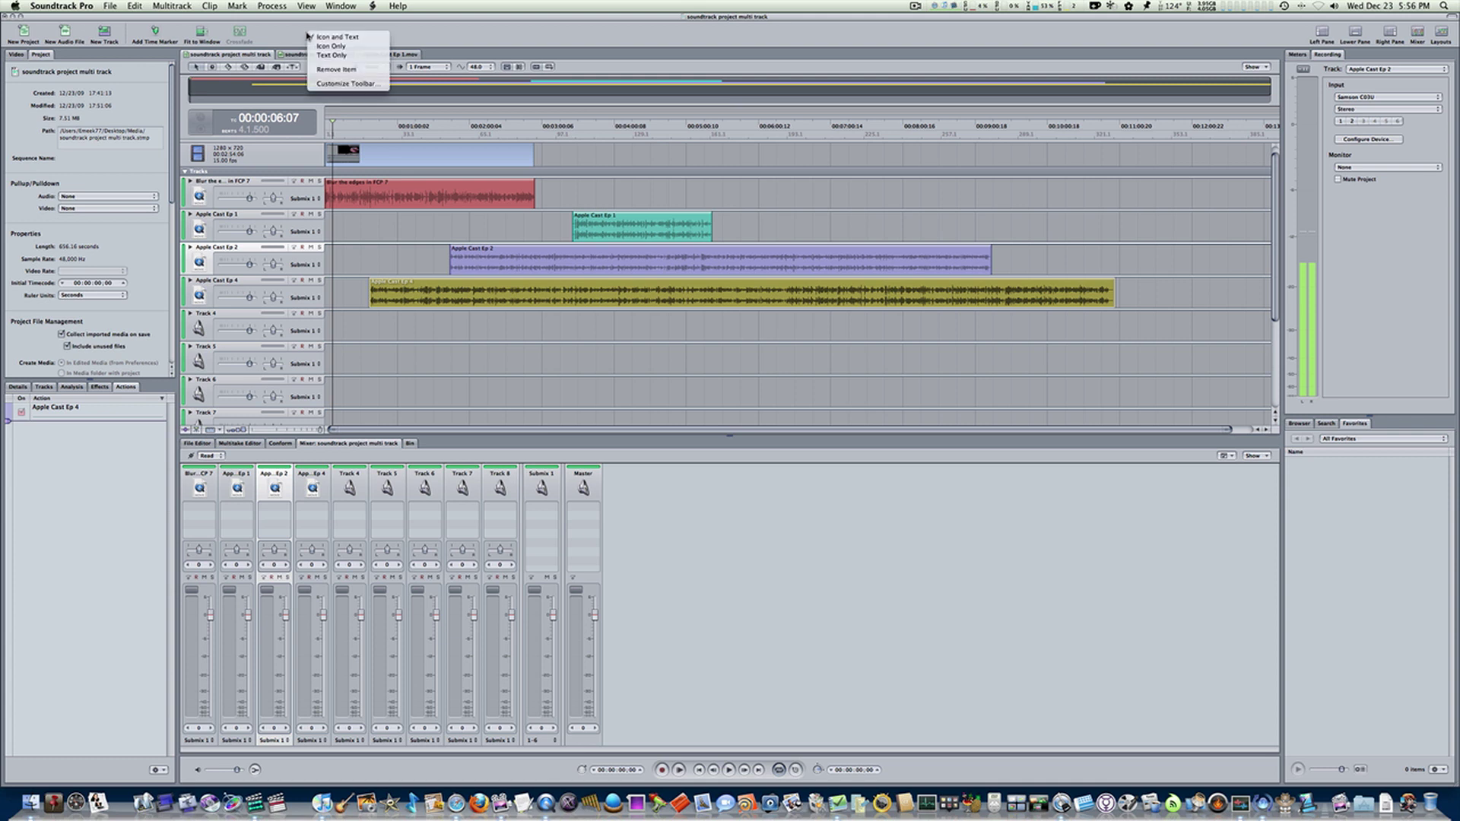
{"action": "left_click", "coordinate": [335, 83]}
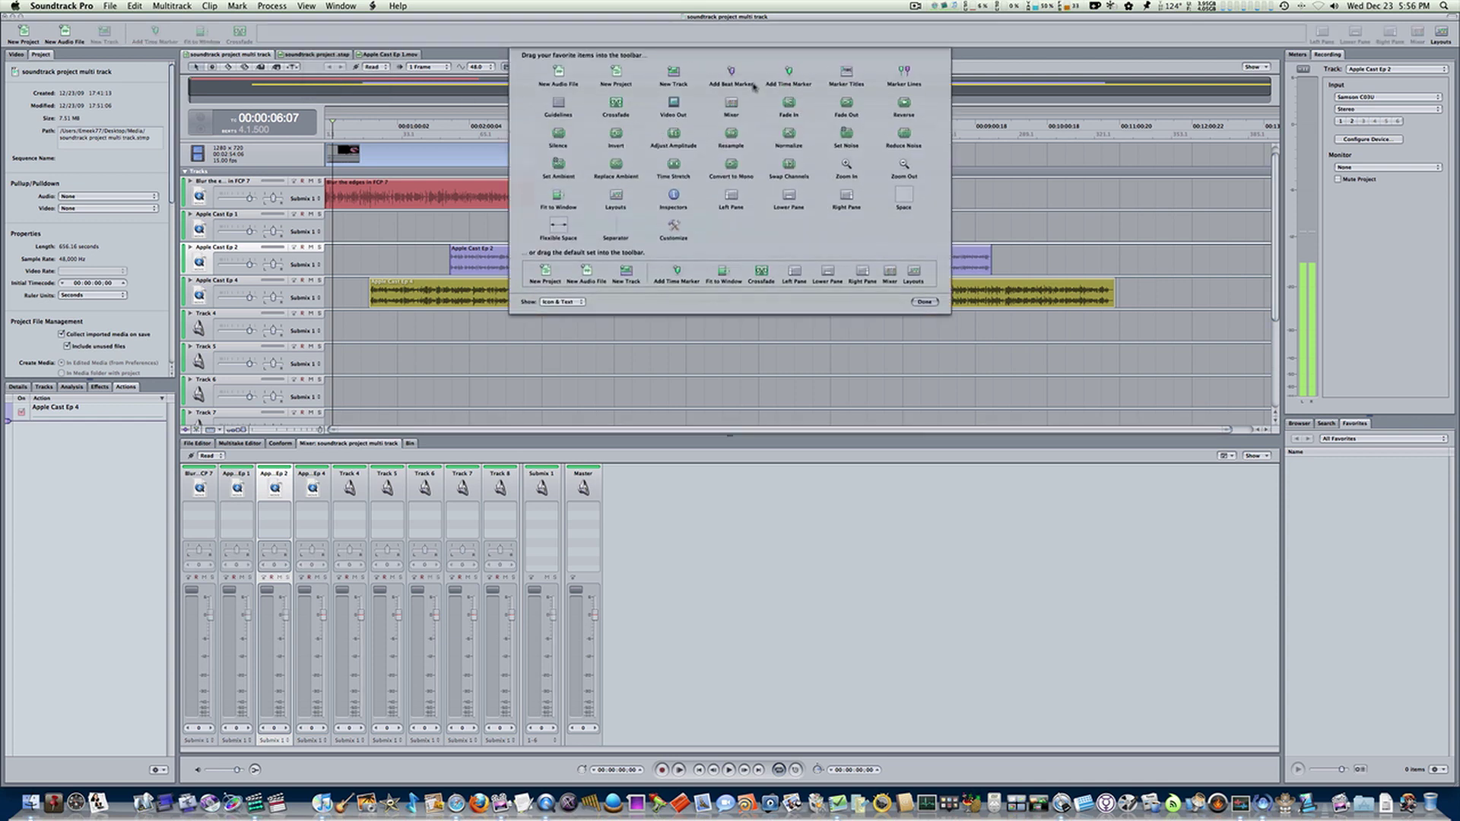
{"action": "mouse_move", "coordinate": [732, 71]}
{"action": "left_mouse_down"}
{"action": "mouse_move", "coordinate": [274, 34]}
{"action": "mouse_move", "coordinate": [335, 78]}
{"action": "left_mouse_up"}
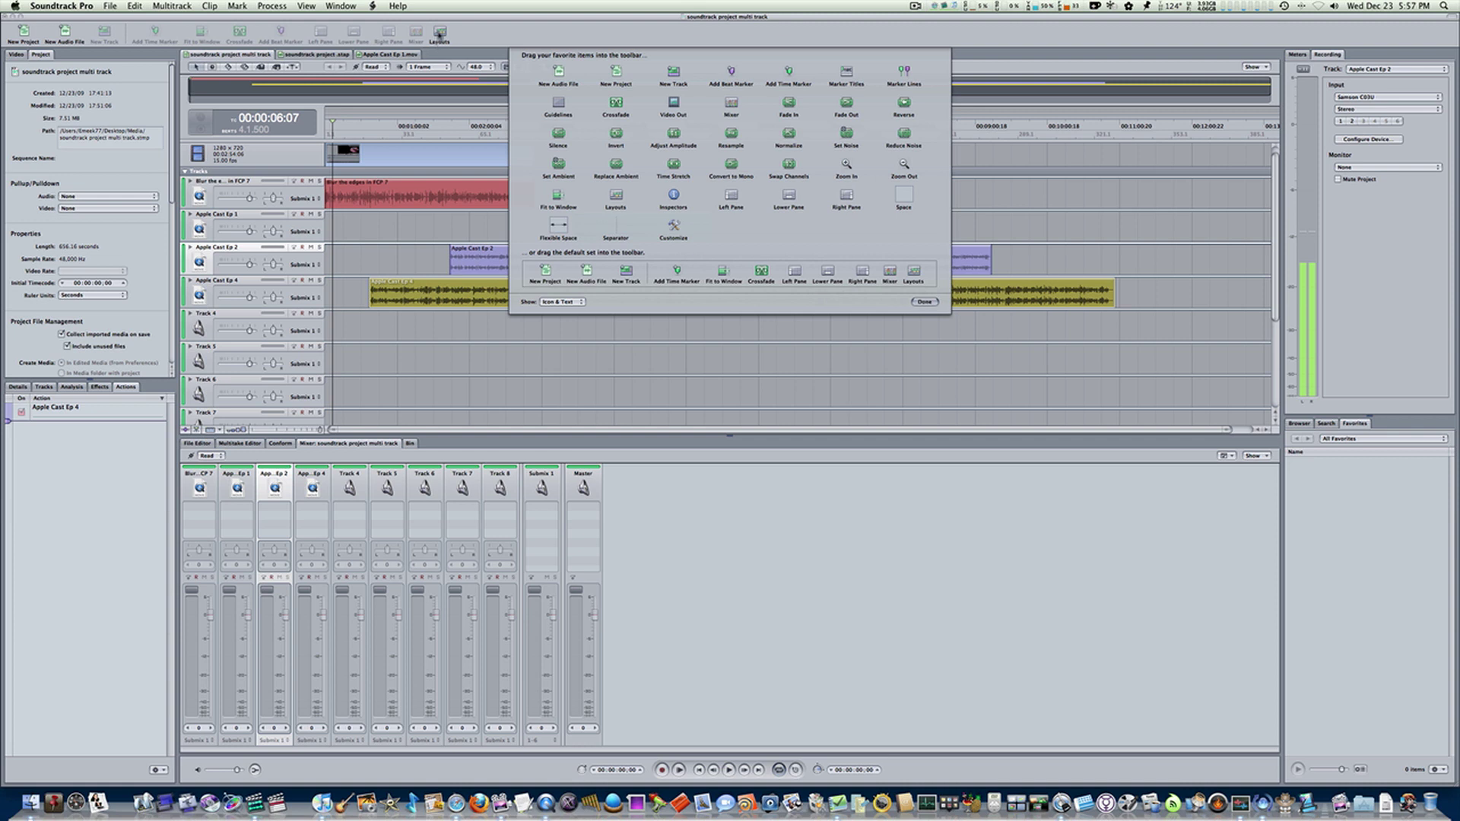
{"action": "left_click_drag", "start_coordinate": [437, 36], "coordinate": [442, 107]}
{"action": "left_click_drag", "start_coordinate": [441, 104], "coordinate": [442, 105]}
{"action": "left_click_drag", "start_coordinate": [615, 198], "coordinate": [443, 37]}
{"action": "left_click_drag", "start_coordinate": [439, 34], "coordinate": [436, 97]}
{"action": "left_click_drag", "start_coordinate": [729, 74], "coordinate": [440, 36]}
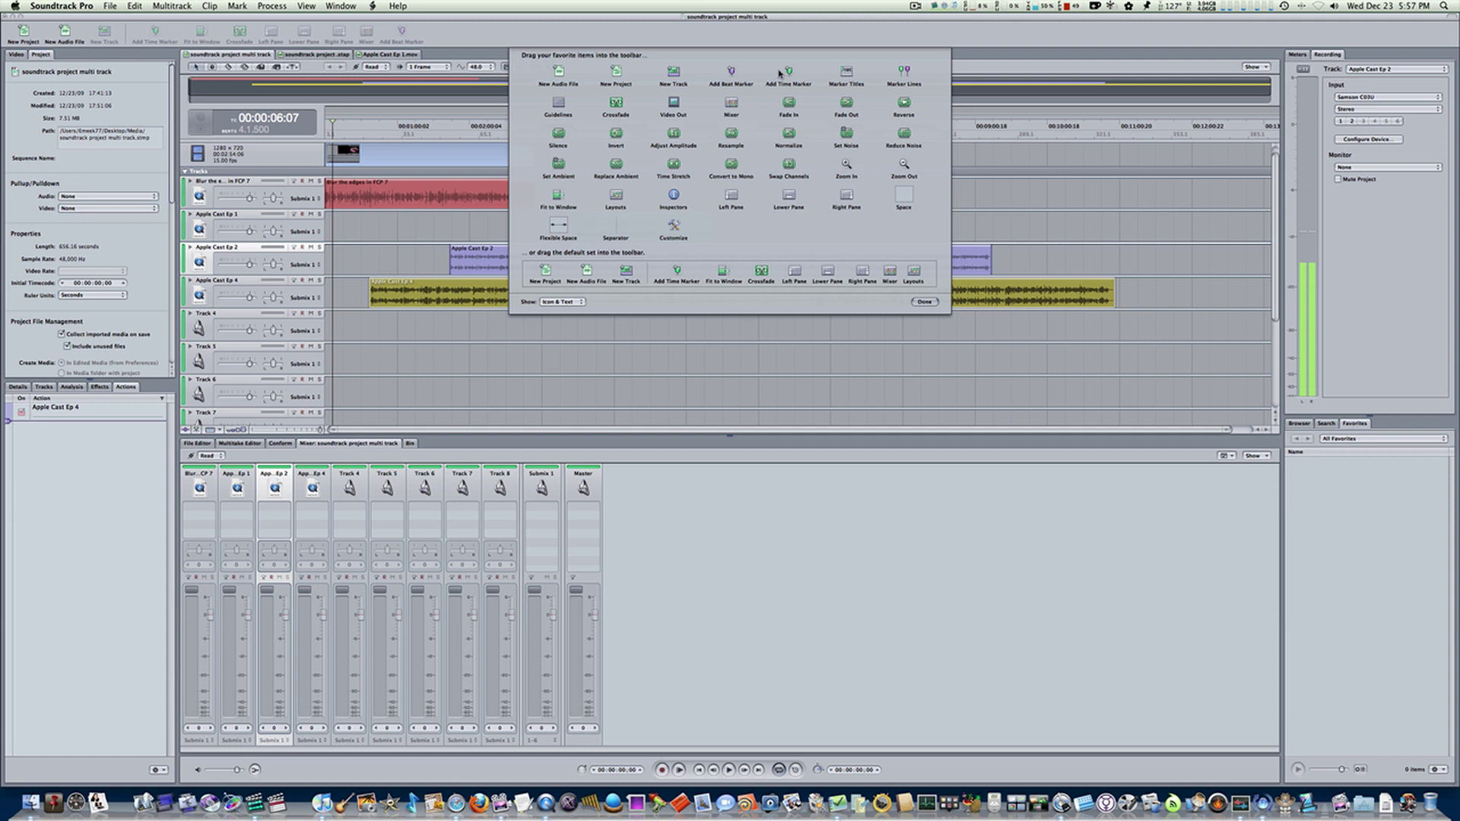
Add Time Marker, Marker Lines, Crossfade, Fade In, Fade Out and Normalize to the toolbar.
{"action": "mouse_move", "coordinate": [789, 73]}
{"action": "left_mouse_down"}
{"action": "mouse_move", "coordinate": [490, 57]}
{"action": "mouse_move", "coordinate": [410, 36]}
{"action": "left_mouse_up"}
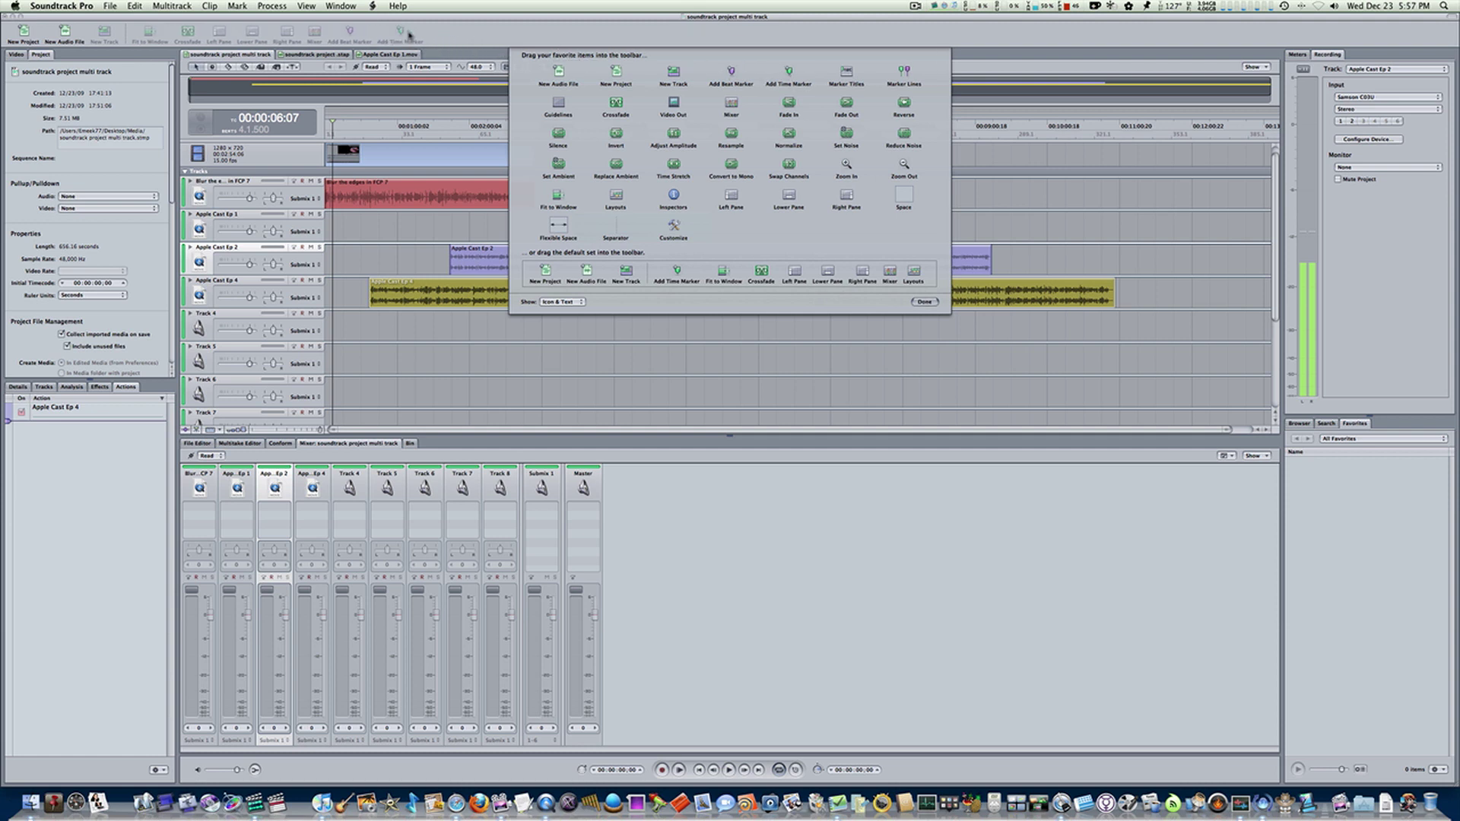
{"action": "mouse_move", "coordinate": [905, 70]}
{"action": "left_mouse_down"}
{"action": "mouse_move", "coordinate": [476, 61]}
{"action": "mouse_move", "coordinate": [462, 34]}
{"action": "left_mouse_up"}
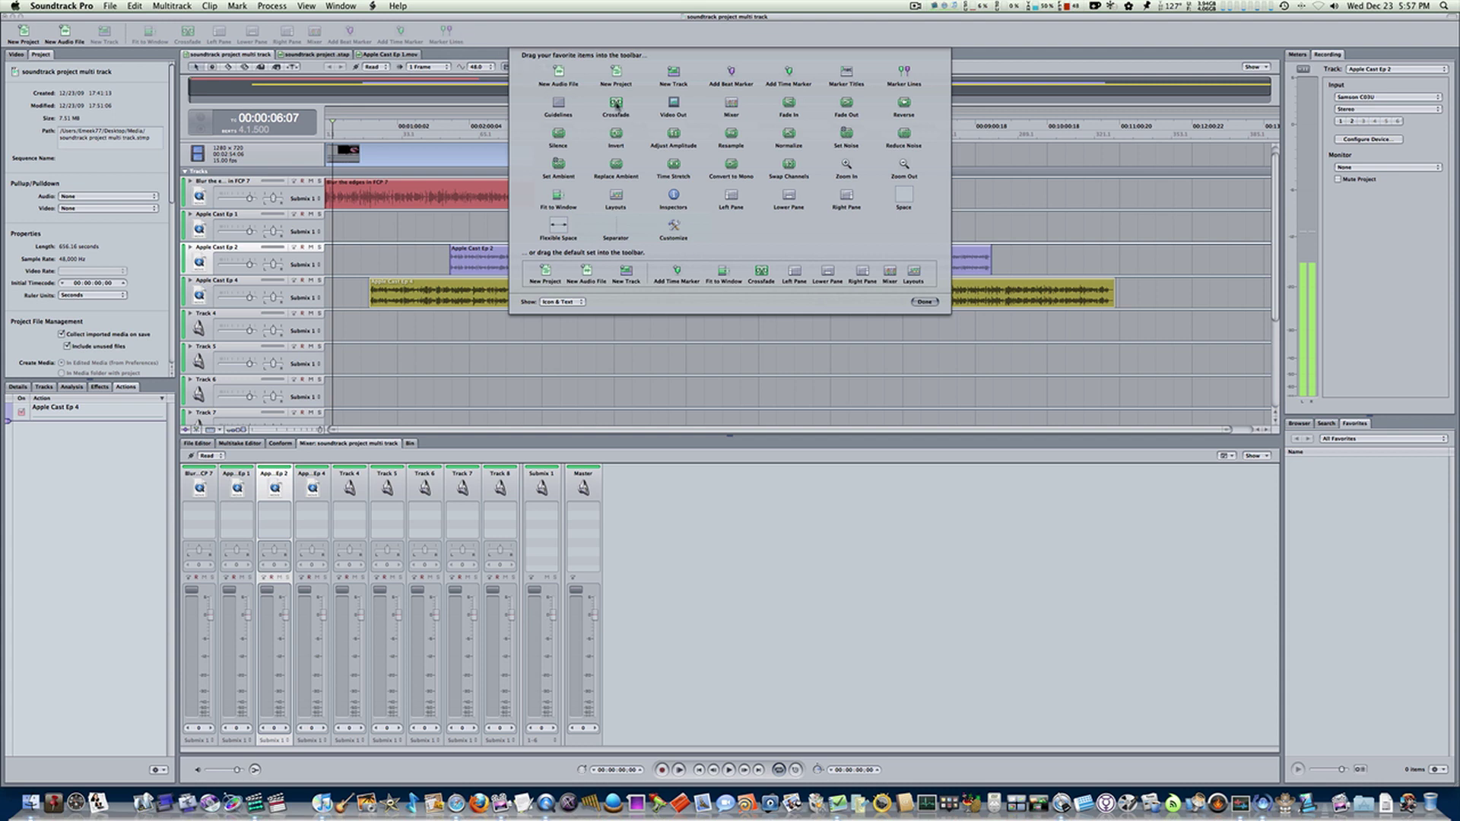
{"action": "mouse_move", "coordinate": [615, 105]}
{"action": "left_mouse_down"}
{"action": "mouse_move", "coordinate": [513, 47]}
{"action": "mouse_move", "coordinate": [460, 38]}
{"action": "left_mouse_up"}
{"action": "left_click_drag", "start_coordinate": [790, 102], "coordinate": [479, 32]}
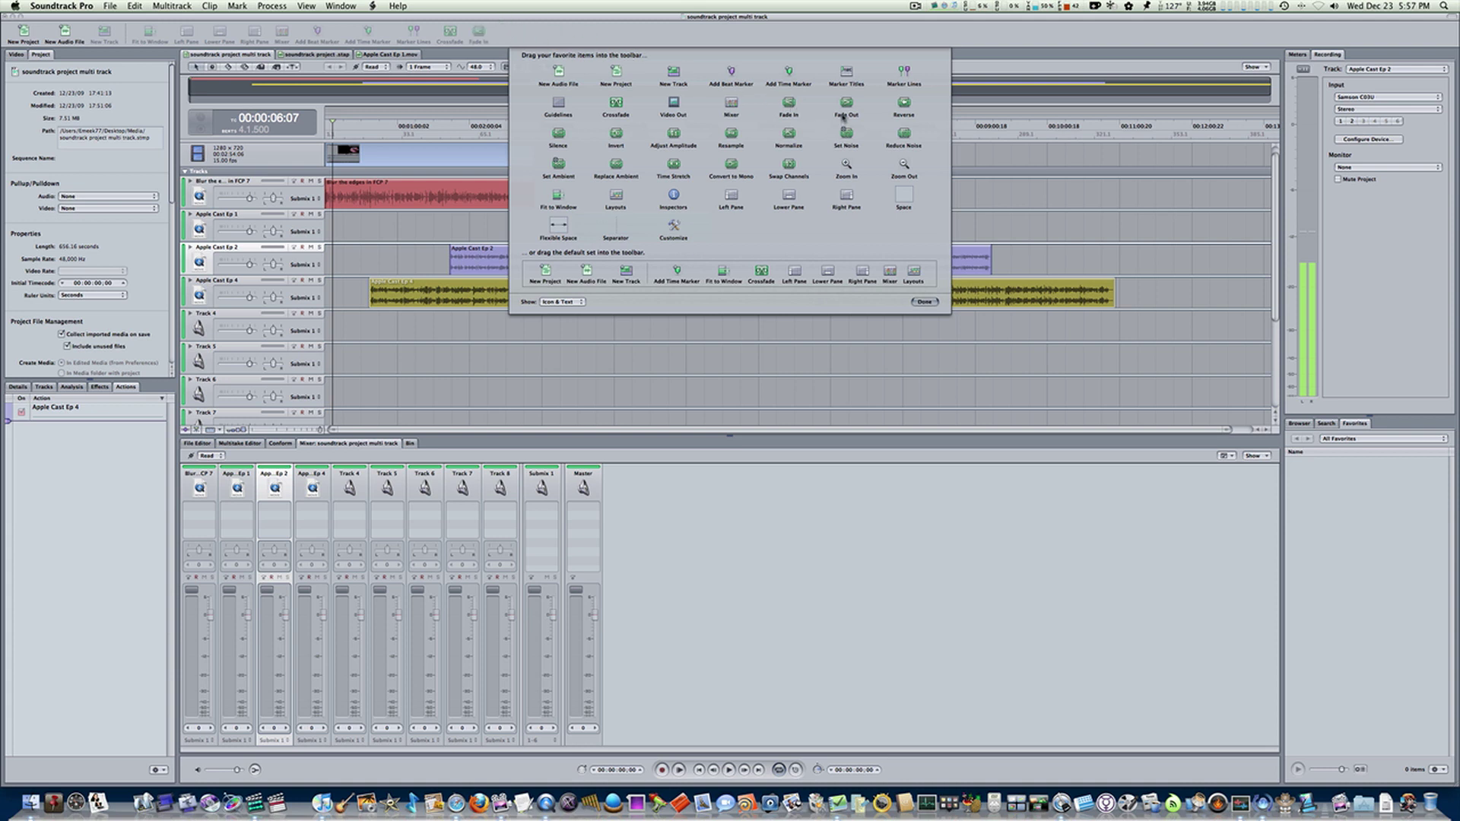
{"action": "left_click_drag", "start_coordinate": [842, 115], "coordinate": [505, 32]}
{"action": "left_click_drag", "start_coordinate": [673, 139], "coordinate": [543, 35]}
Add Set Noise, Reduce Noise, Convert to Mono and Fit to Window, then finish customizing.
{"action": "left_click_drag", "start_coordinate": [846, 136], "coordinate": [601, 38]}
{"action": "left_click_drag", "start_coordinate": [904, 136], "coordinate": [605, 36]}
{"action": "left_click_drag", "start_coordinate": [733, 169], "coordinate": [655, 42]}
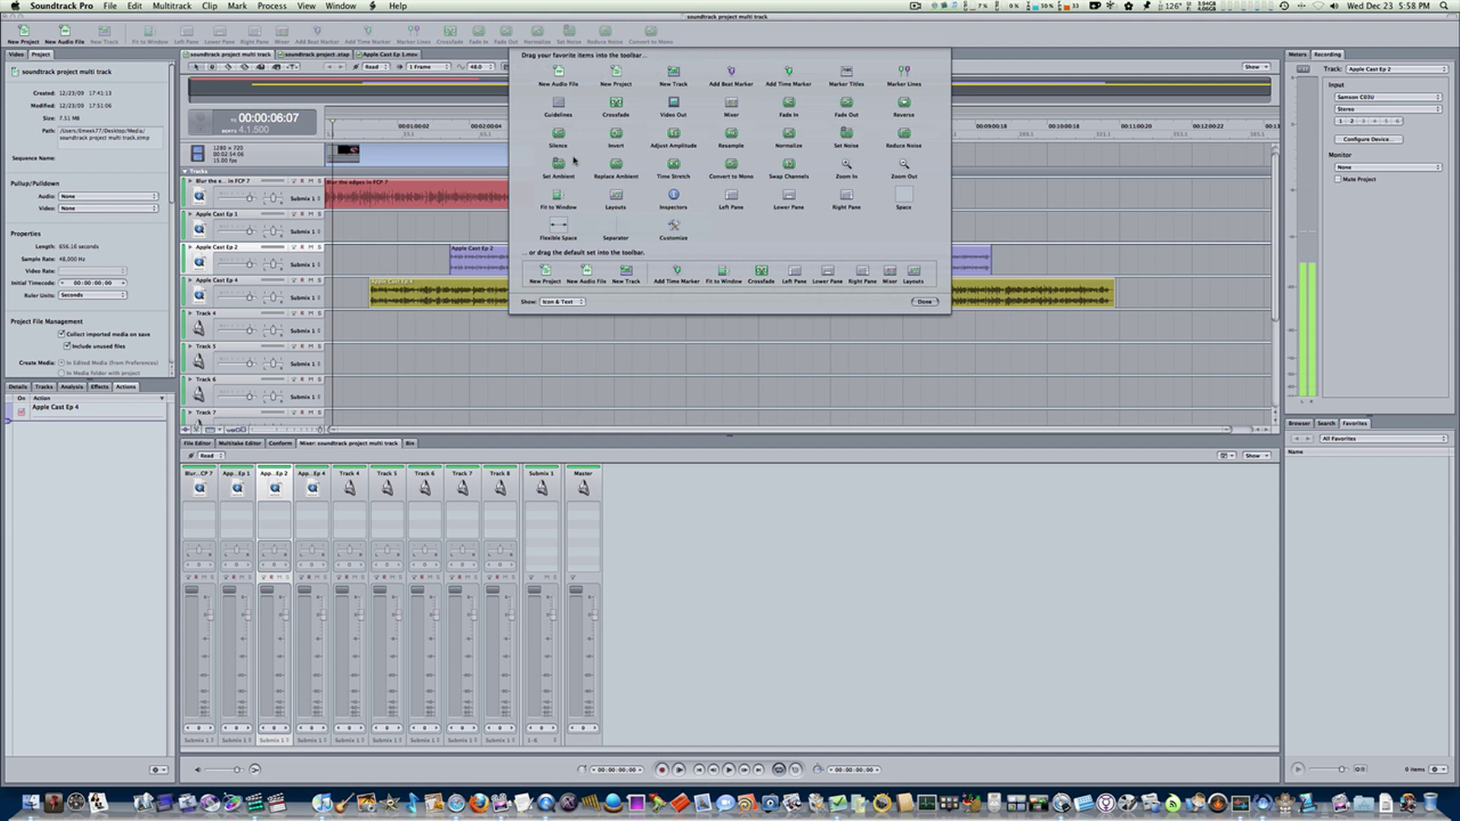
{"action": "left_click_drag", "start_coordinate": [560, 190], "coordinate": [698, 36]}
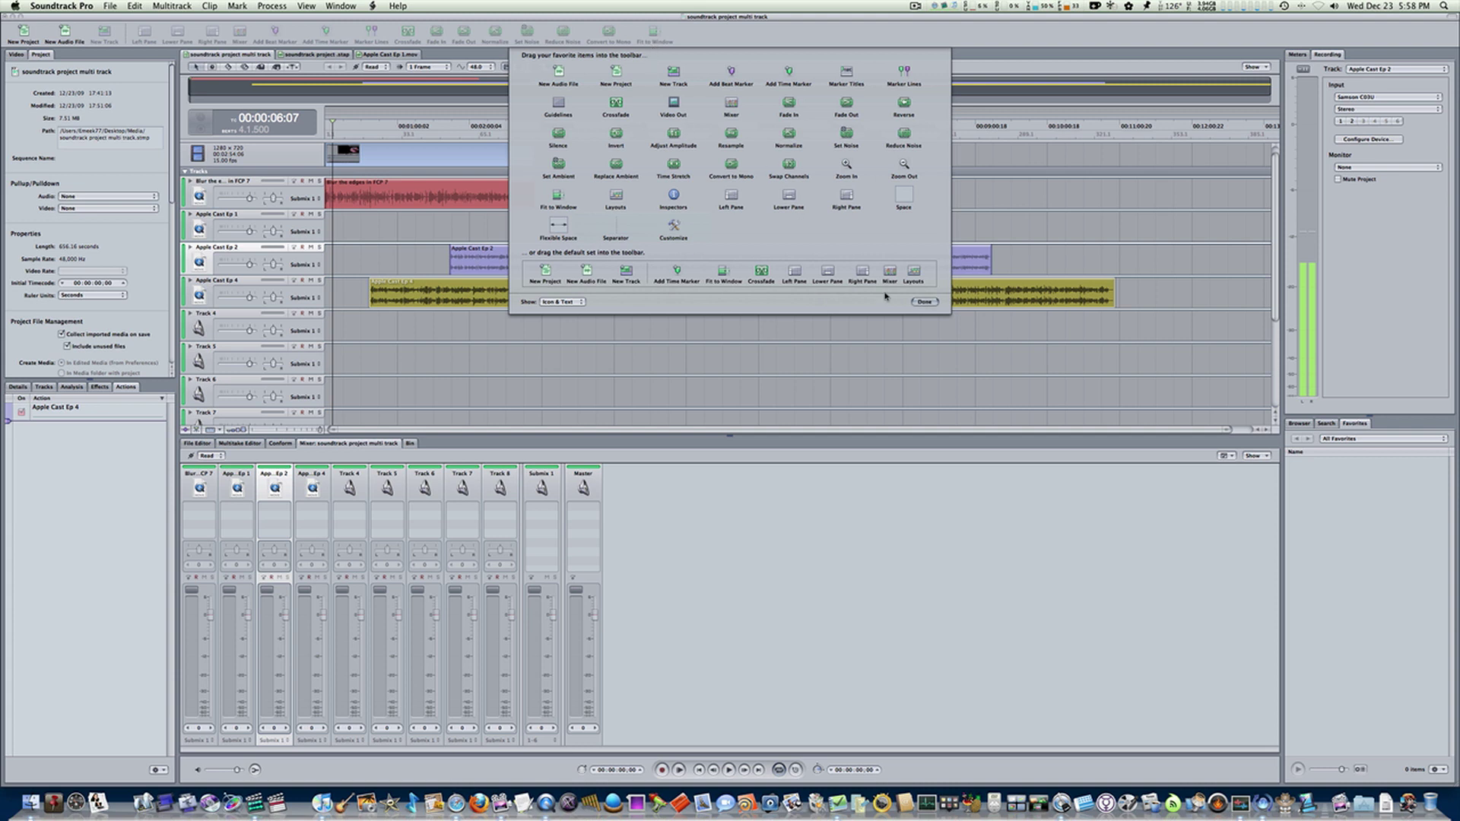
{"action": "left_click", "coordinate": [924, 302]}
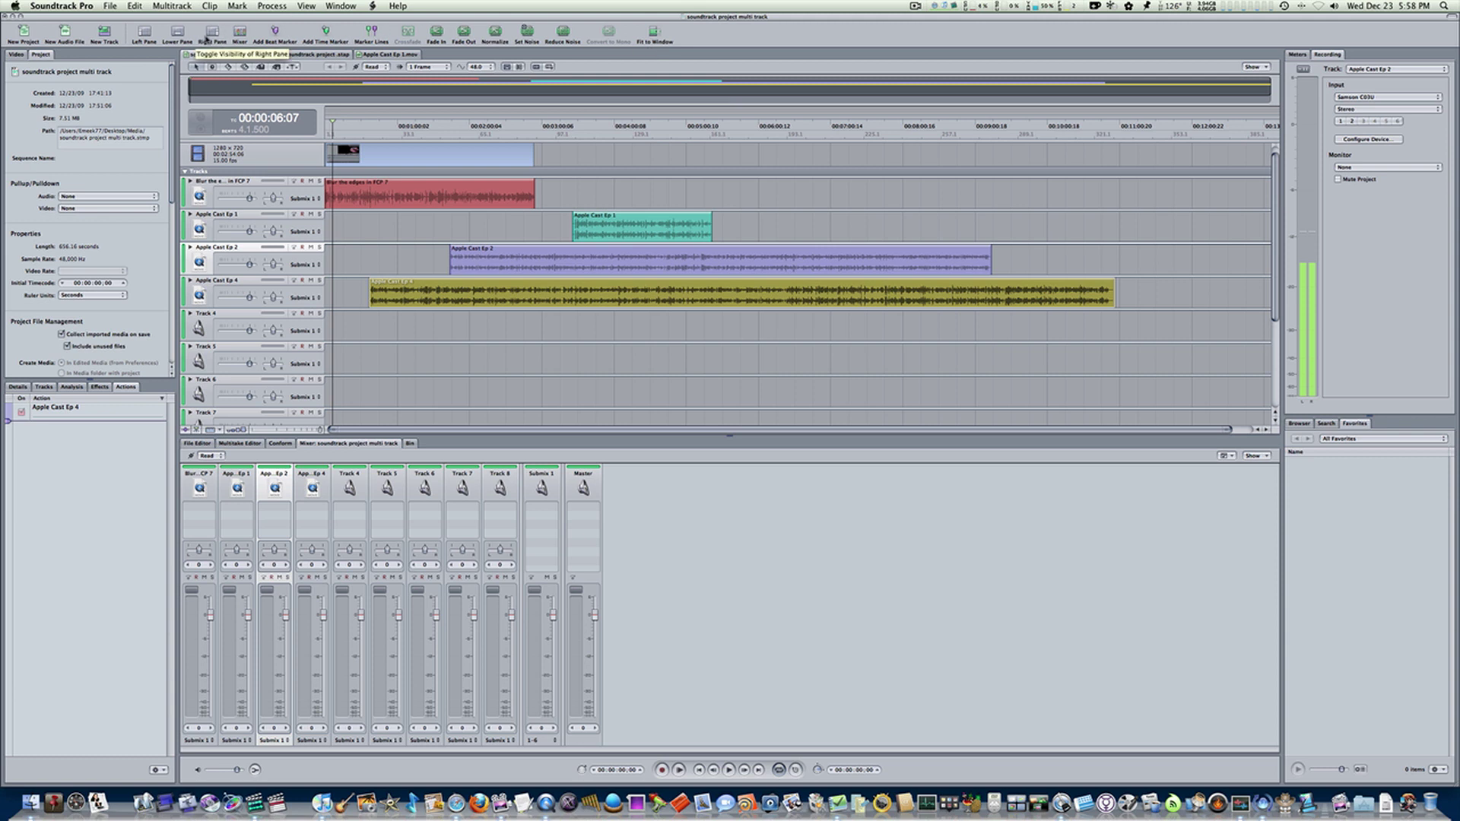
Toggle the Left, Lower and Right Pane buttons off and back on, restoring all three panes.
{"action": "left_click", "coordinate": [149, 36]}
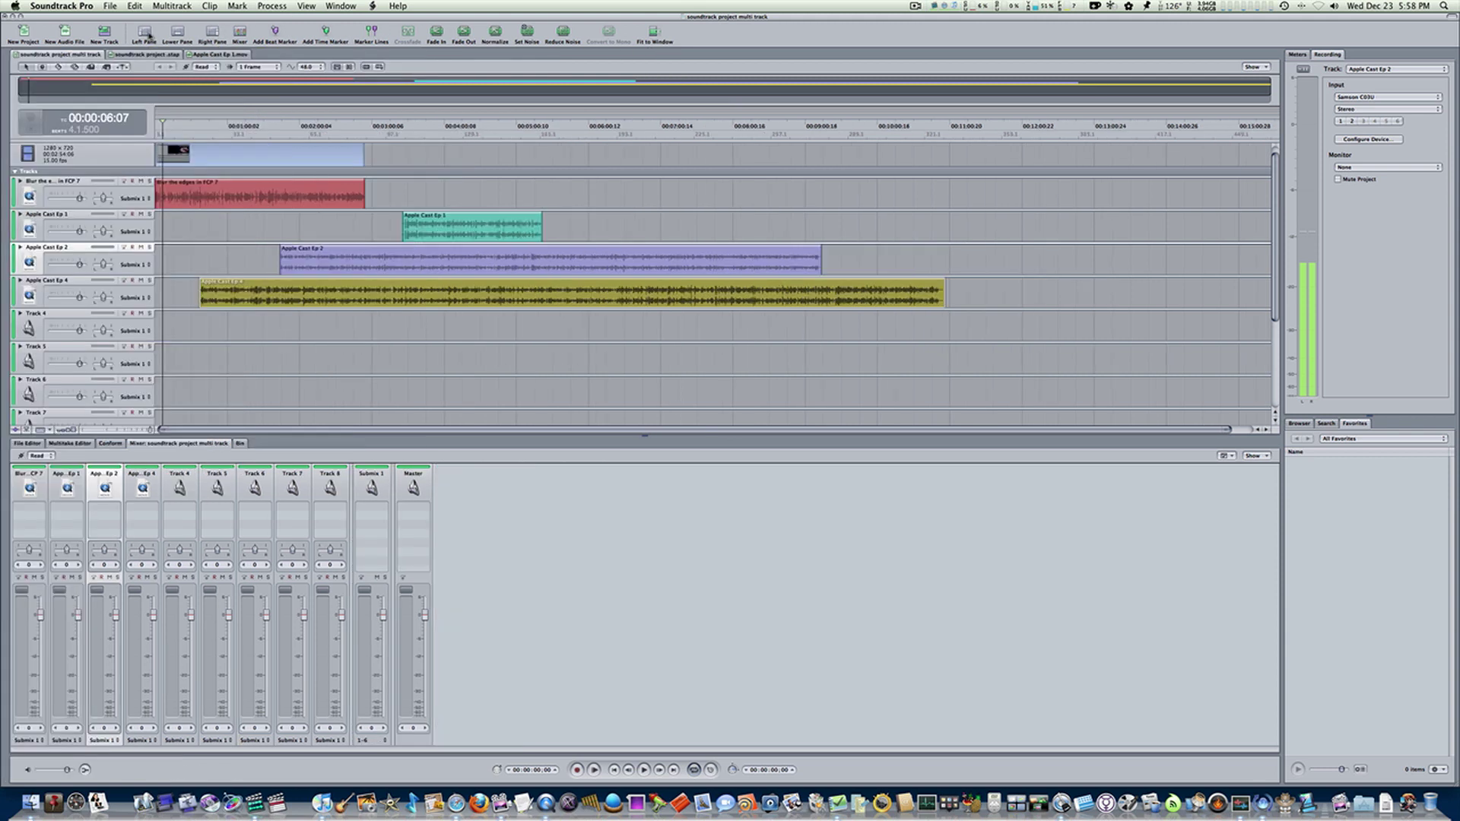
{"action": "left_click", "coordinate": [150, 36]}
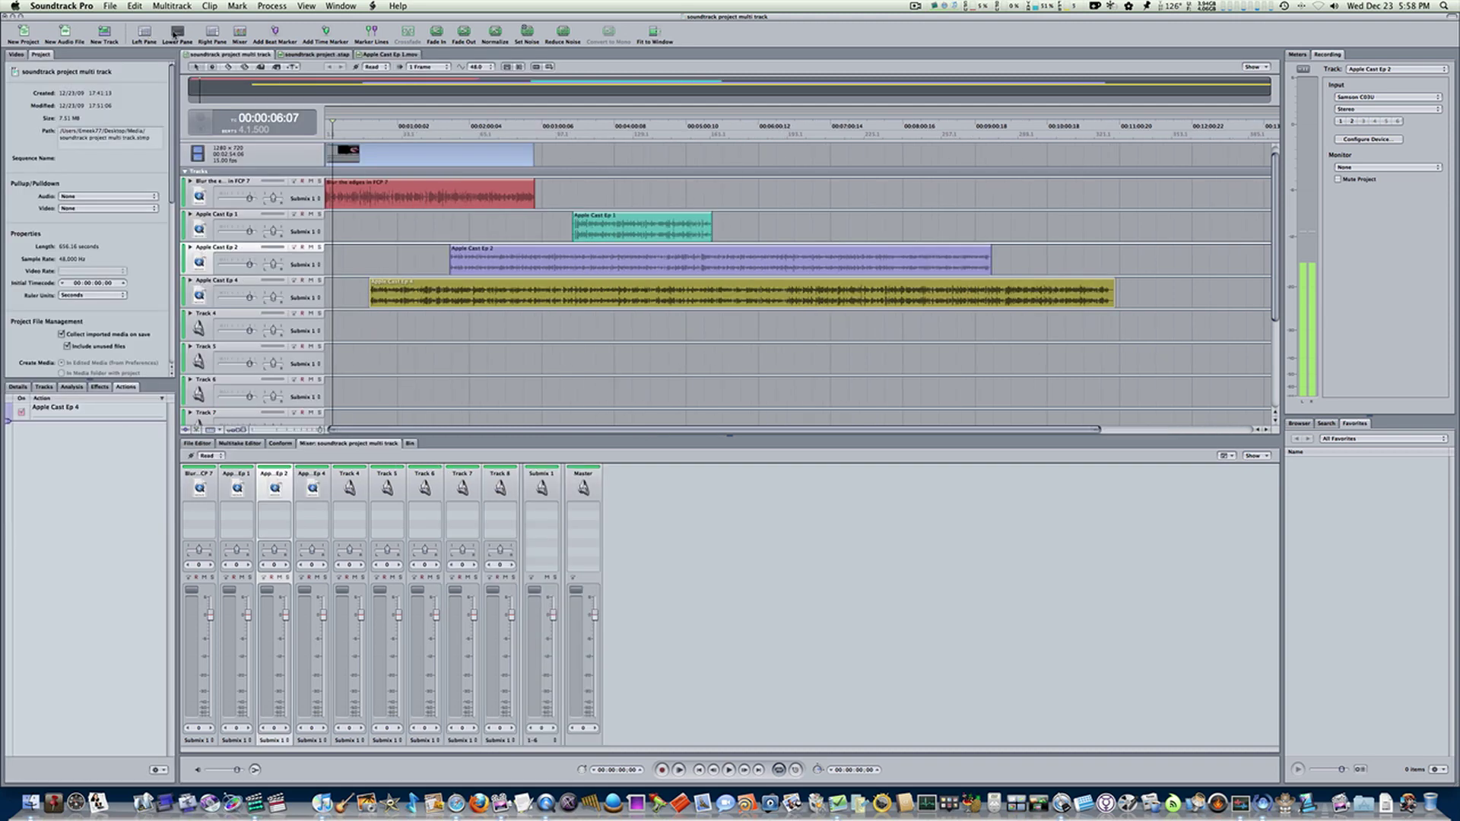
{"action": "left_click", "coordinate": [174, 33]}
{"action": "left_click", "coordinate": [213, 34]}
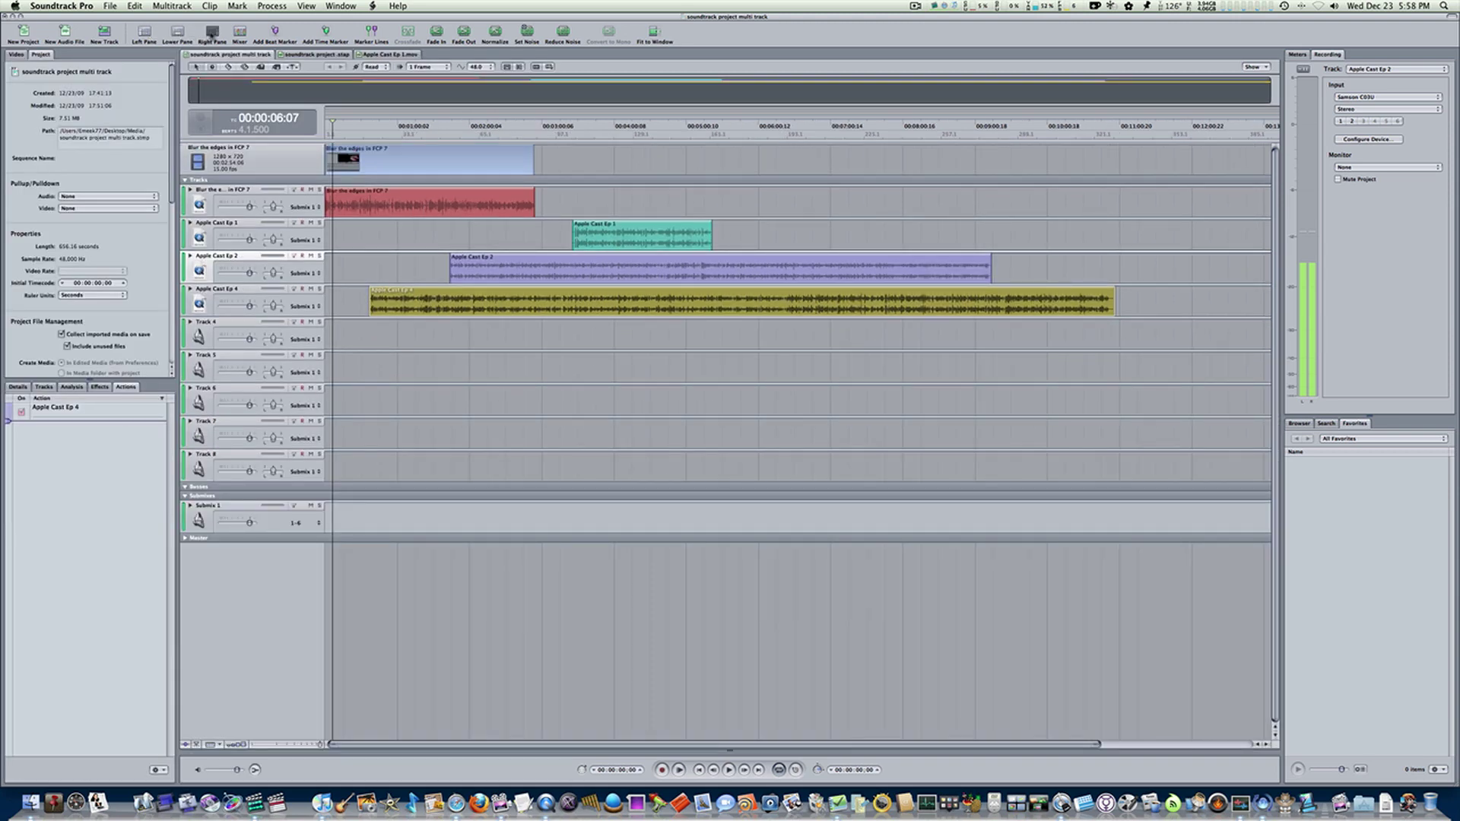
{"action": "left_click", "coordinate": [145, 35]}
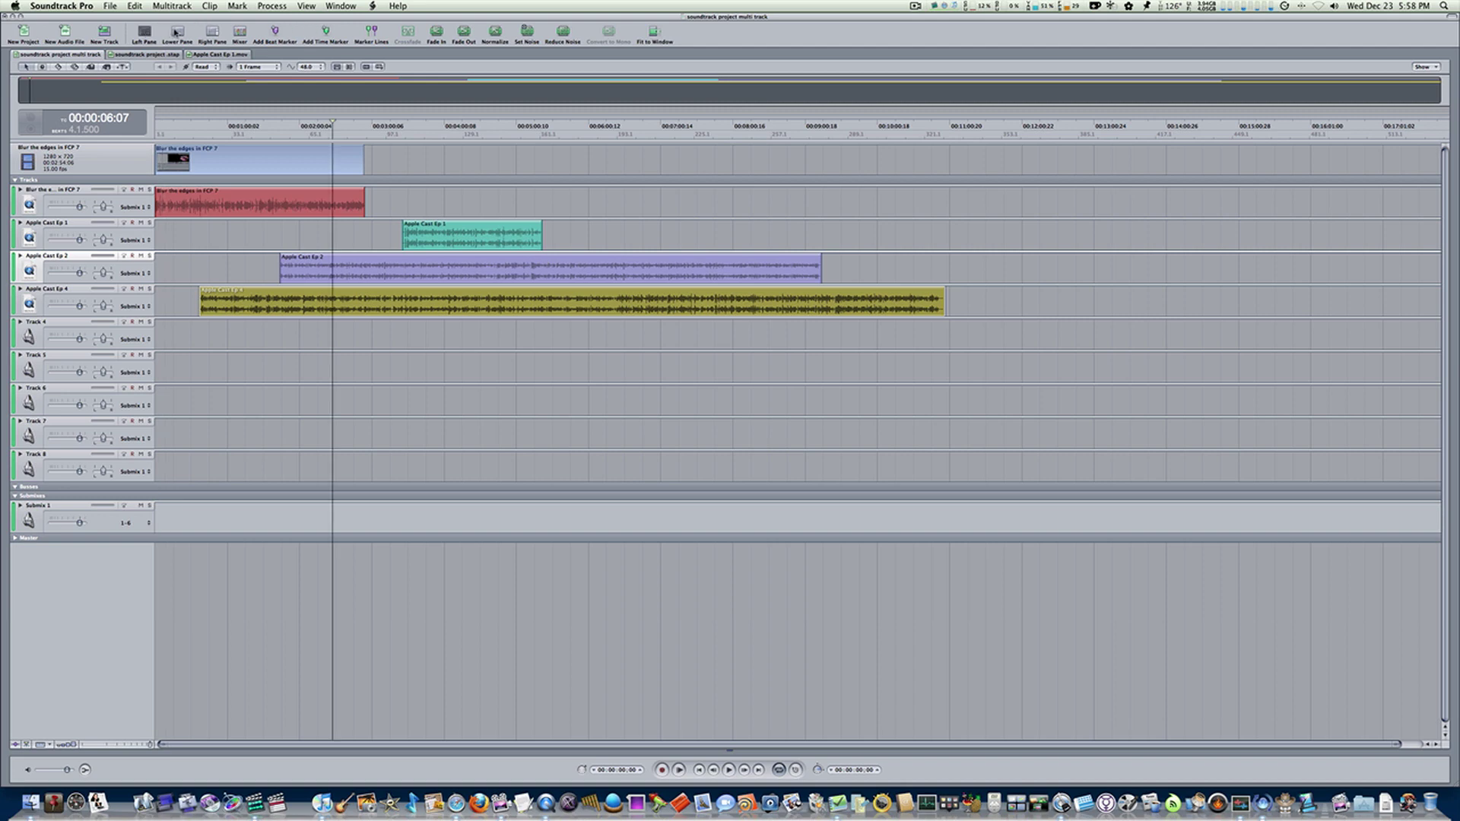
{"action": "left_click", "coordinate": [145, 33]}
{"action": "left_click", "coordinate": [239, 32]}
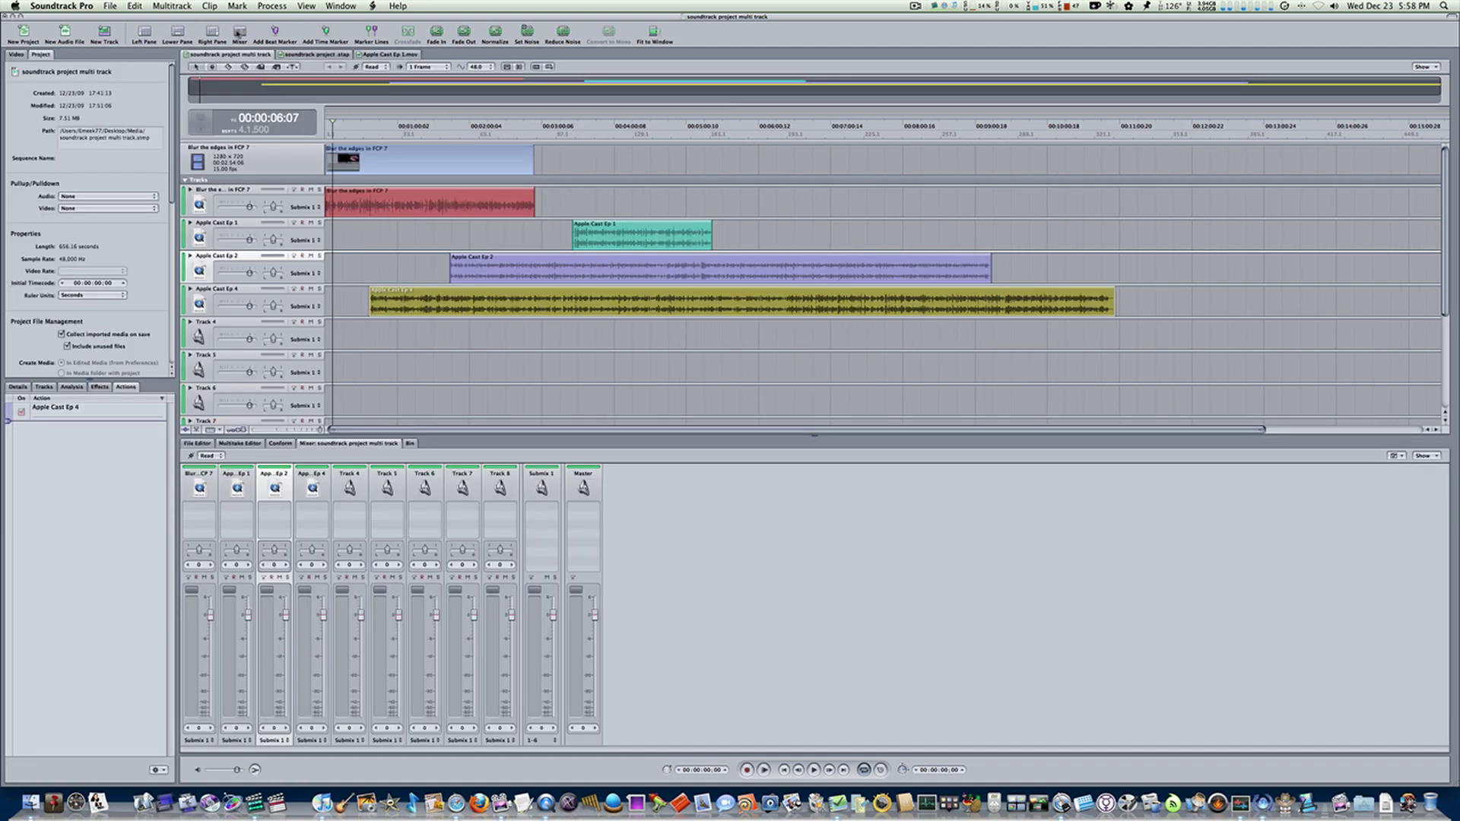
{"action": "left_click", "coordinate": [213, 33]}
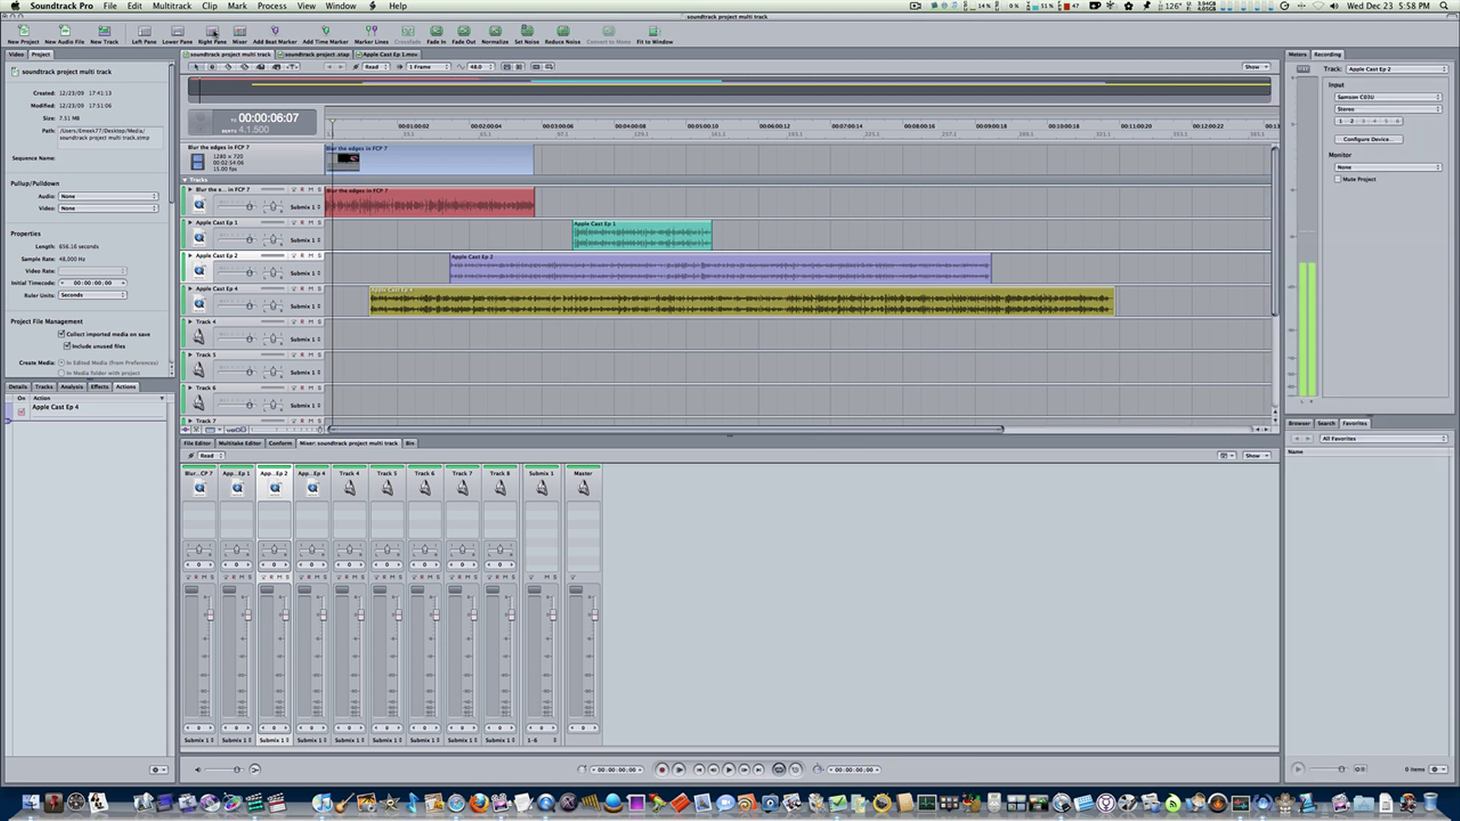
Set the Apple Cast Ep 2 clip's Clip Color to Pink.
{"action": "right_click", "coordinate": [563, 275]}
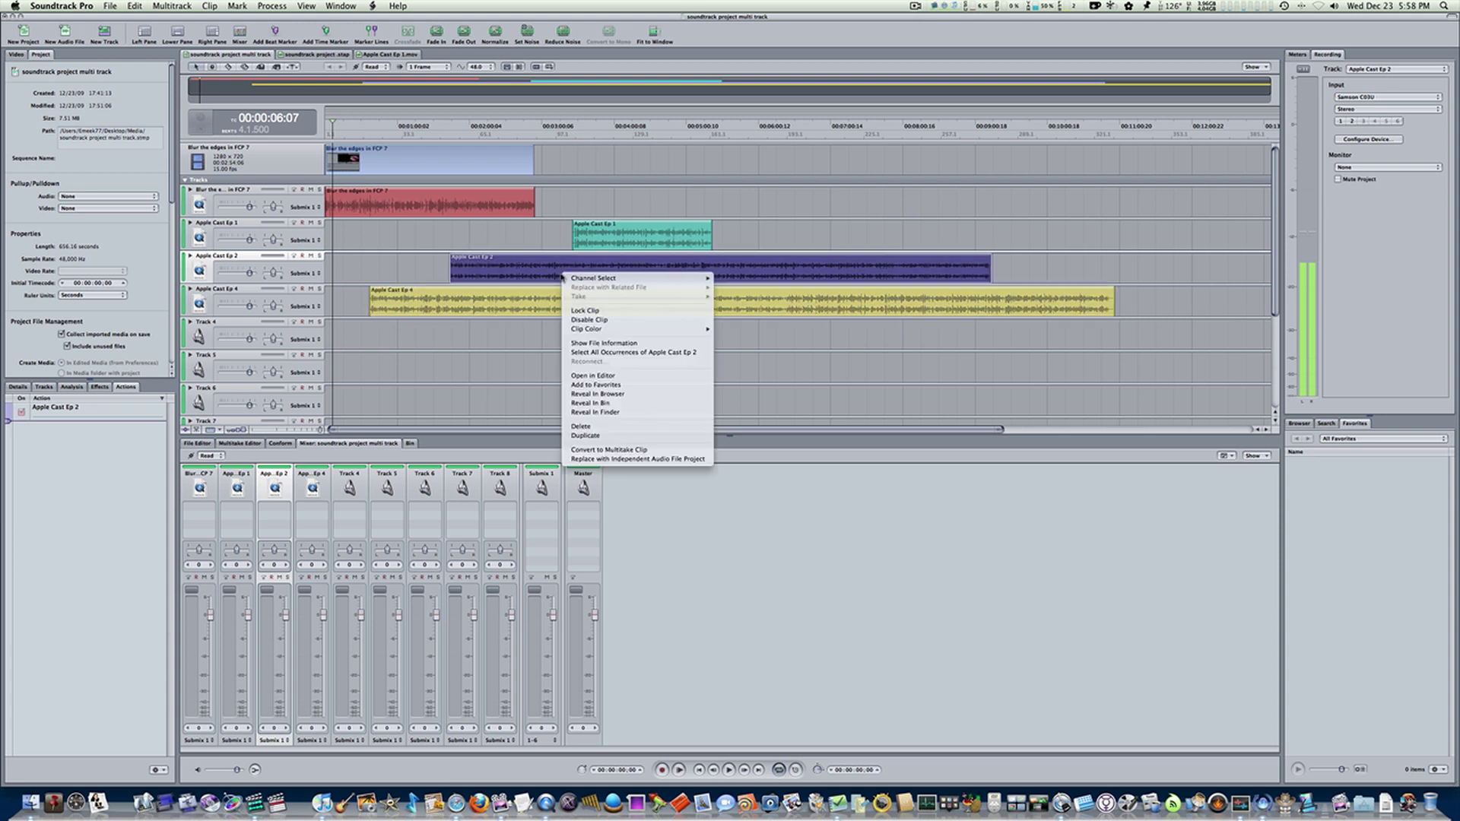
{"action": "mouse_move", "coordinate": [589, 328]}
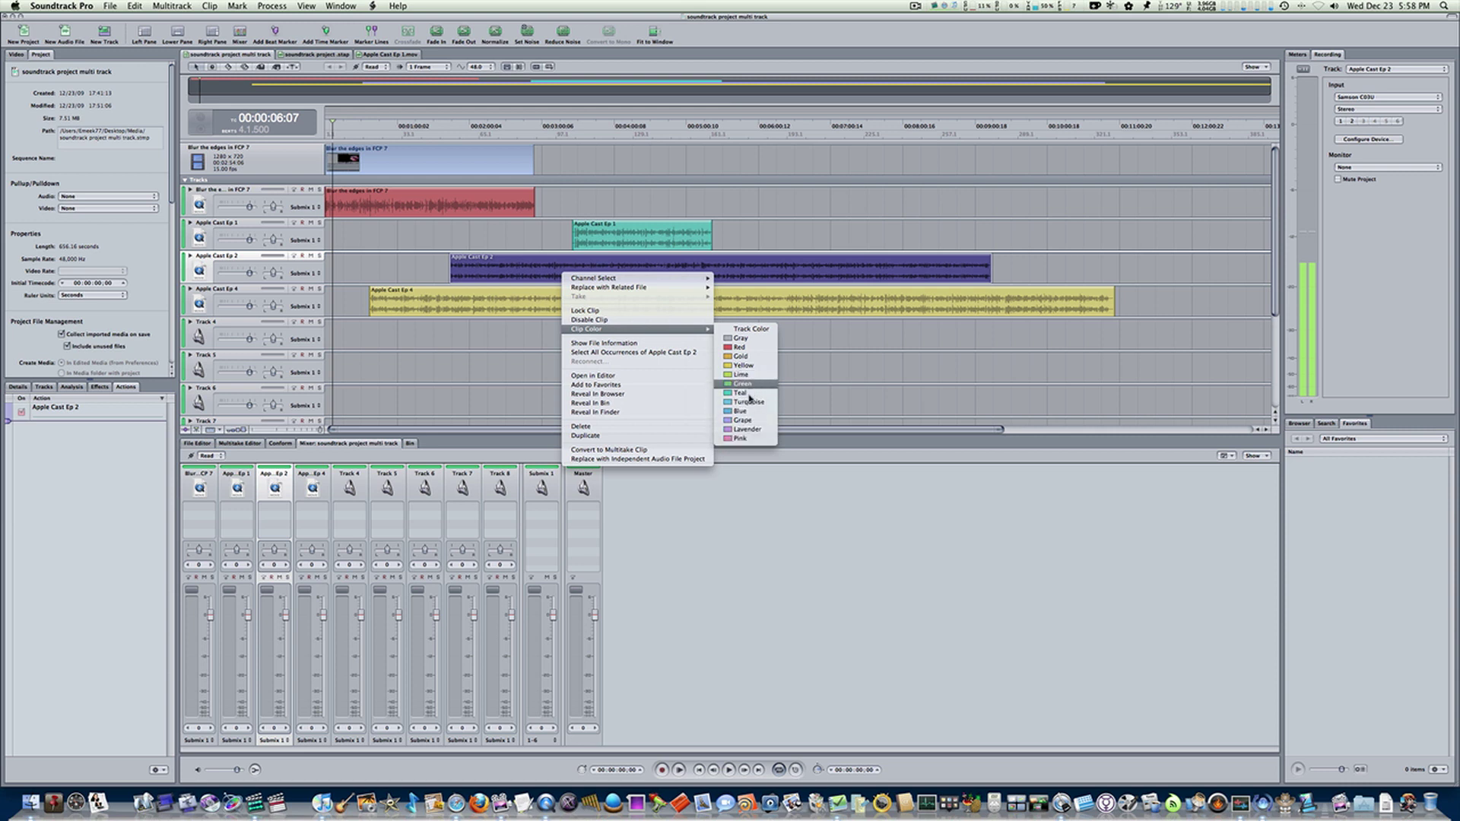
{"action": "left_click", "coordinate": [740, 439]}
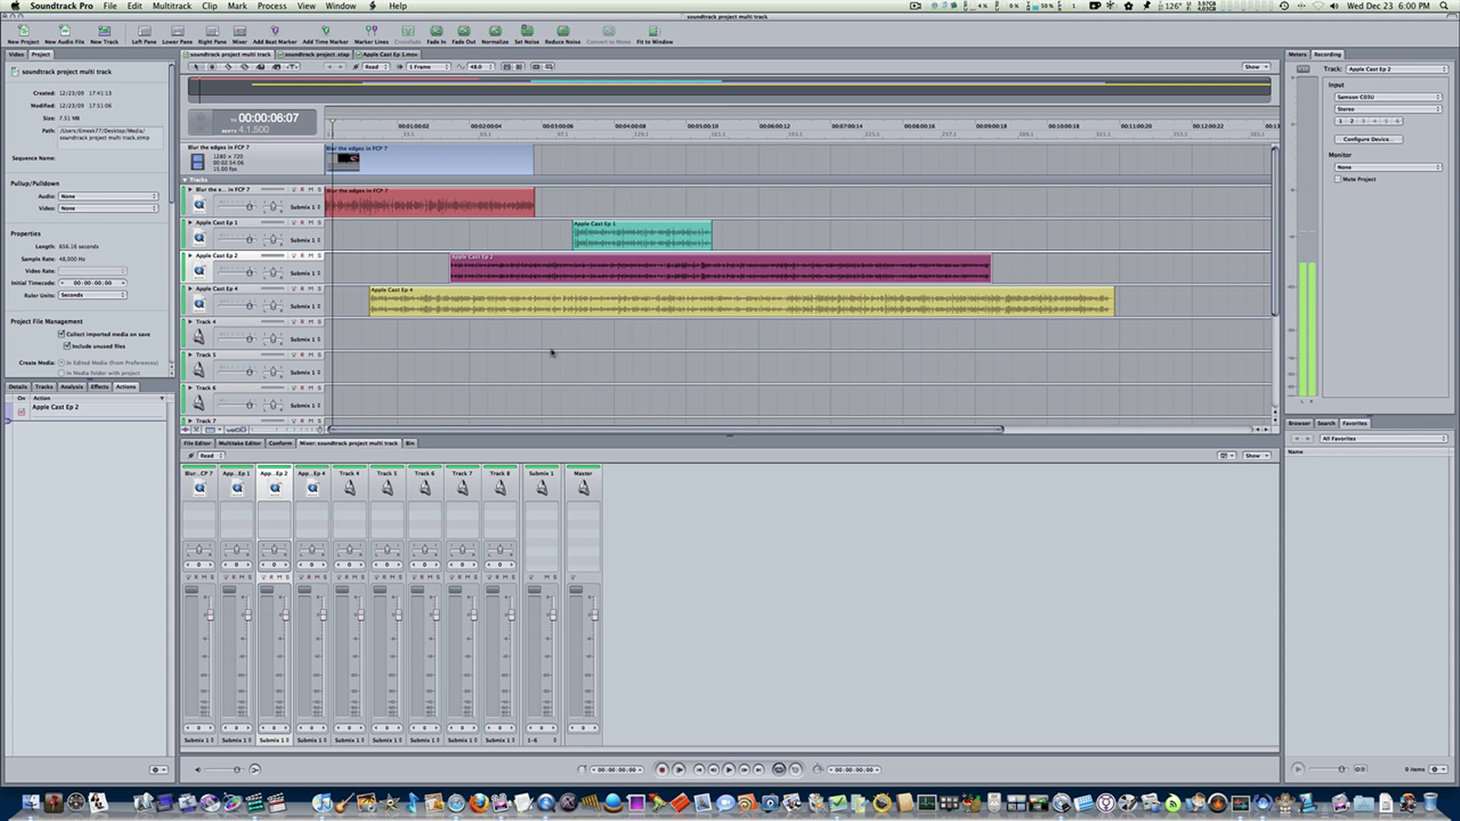
{"action": "left_click_drag", "start_coordinate": [287, 97], "coordinate": [287, 88]}
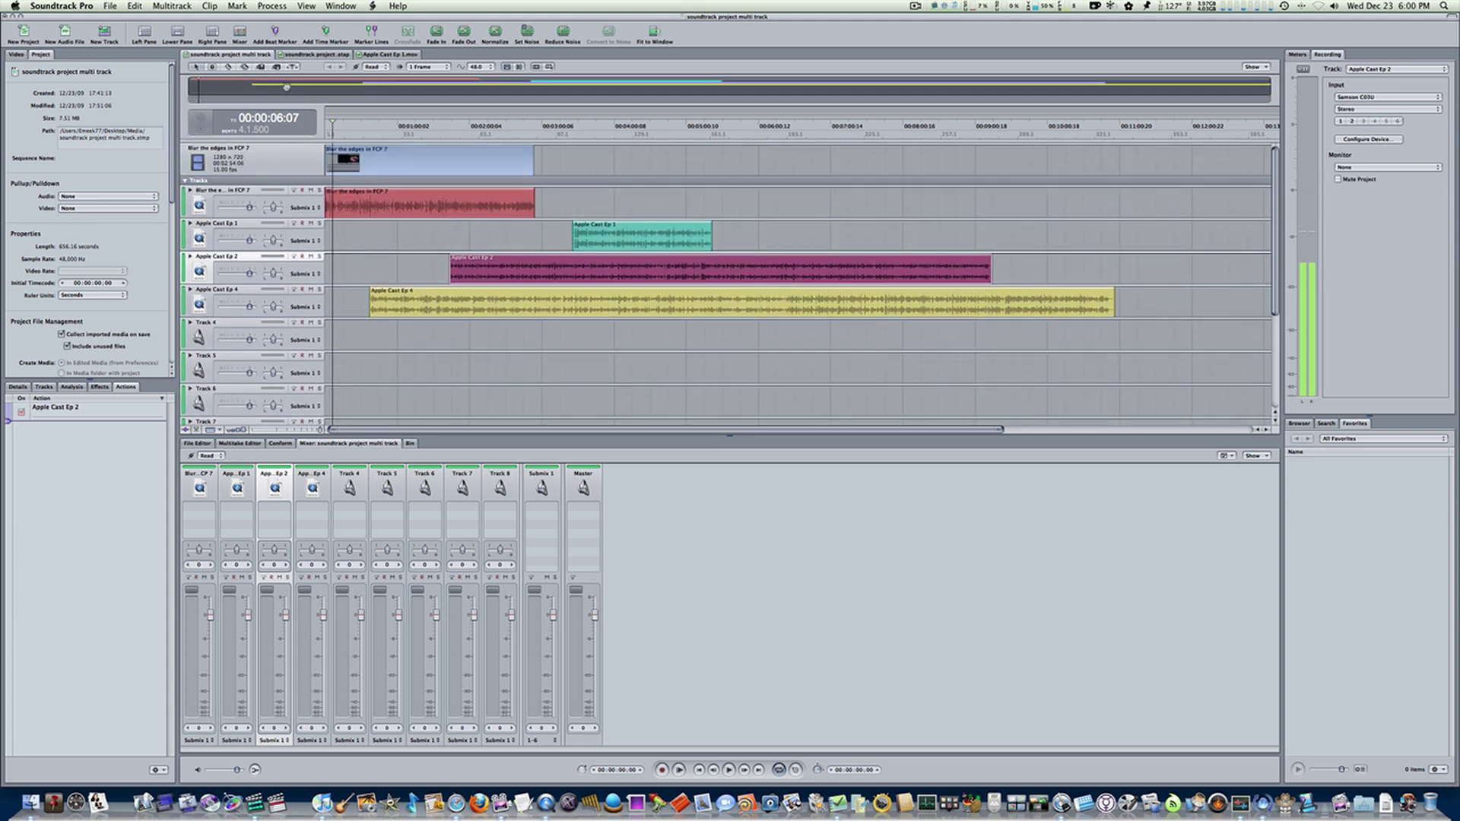